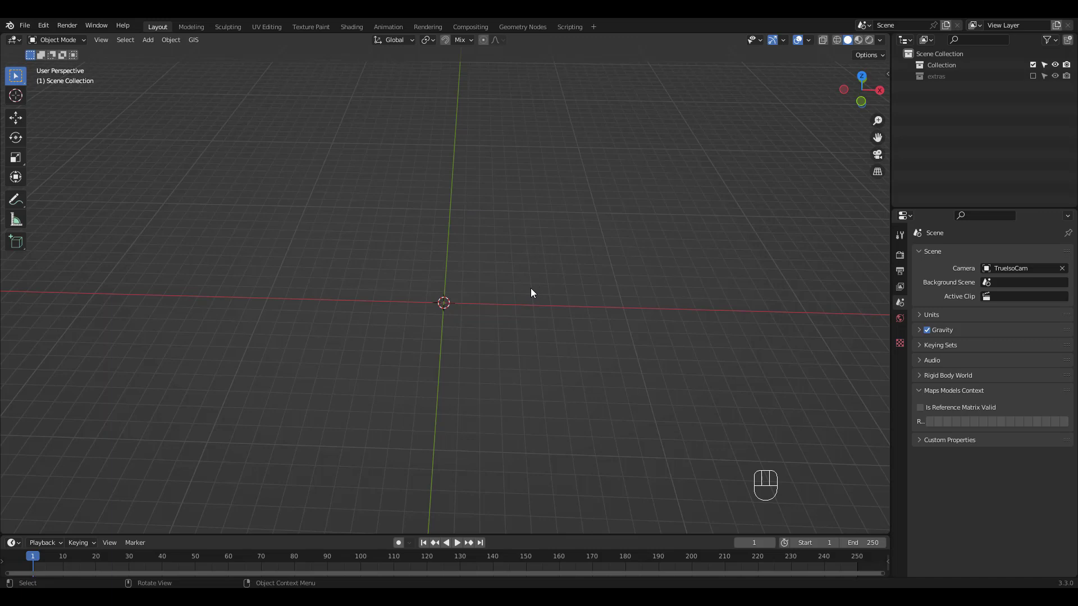
# Switch the empty scene to Front Orthographic view (Numpad 1)
pyautogui.press('KP_1')
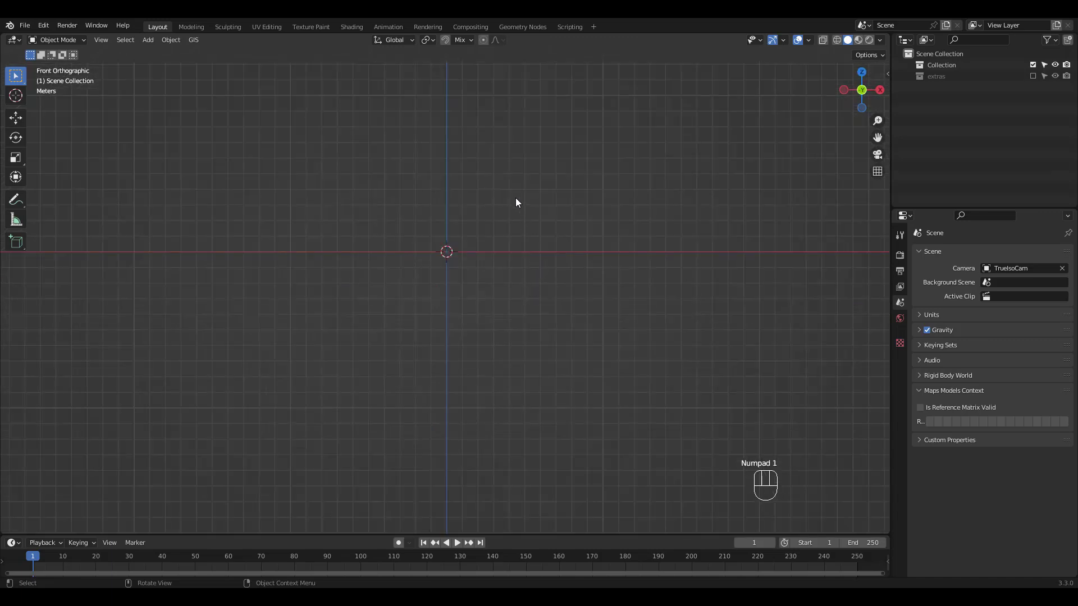
# Add a blank Grease Pencil object in Draw Mode with brush Strength 1.0 and Radius 100
pyautogui.keyDown('shift'); pyautogui.moveTo(516, 198); pyautogui.dragTo(500, 282, button='middle'); pyautogui.keyUp('shift')
pyautogui.hotkey('shift', 'a')
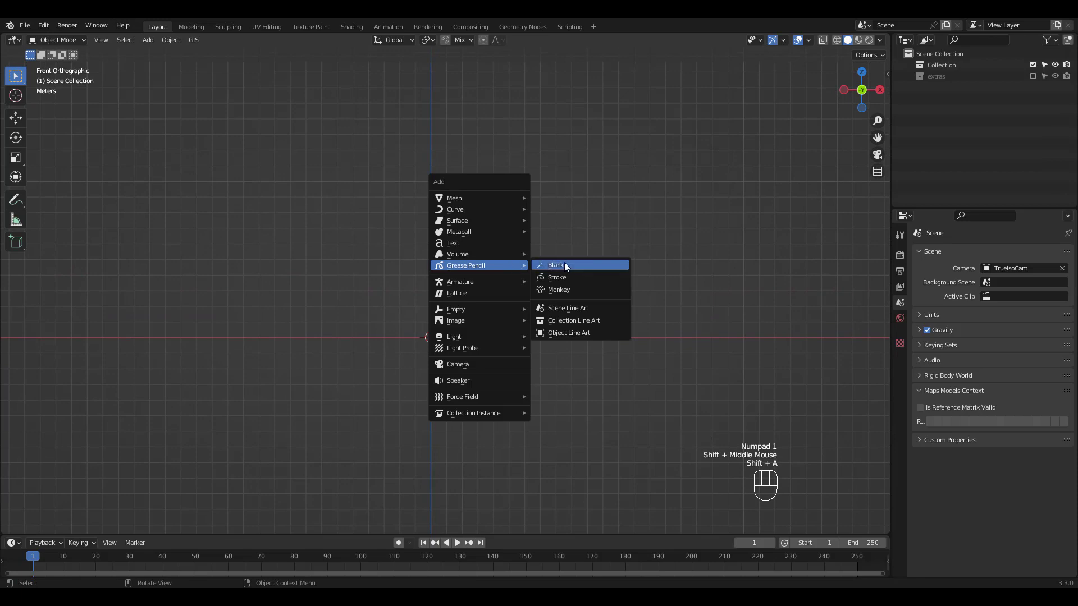
pyautogui.click(564, 264)
pyautogui.hotkey('ctrl', 'Tab')
pyautogui.click(567, 194)
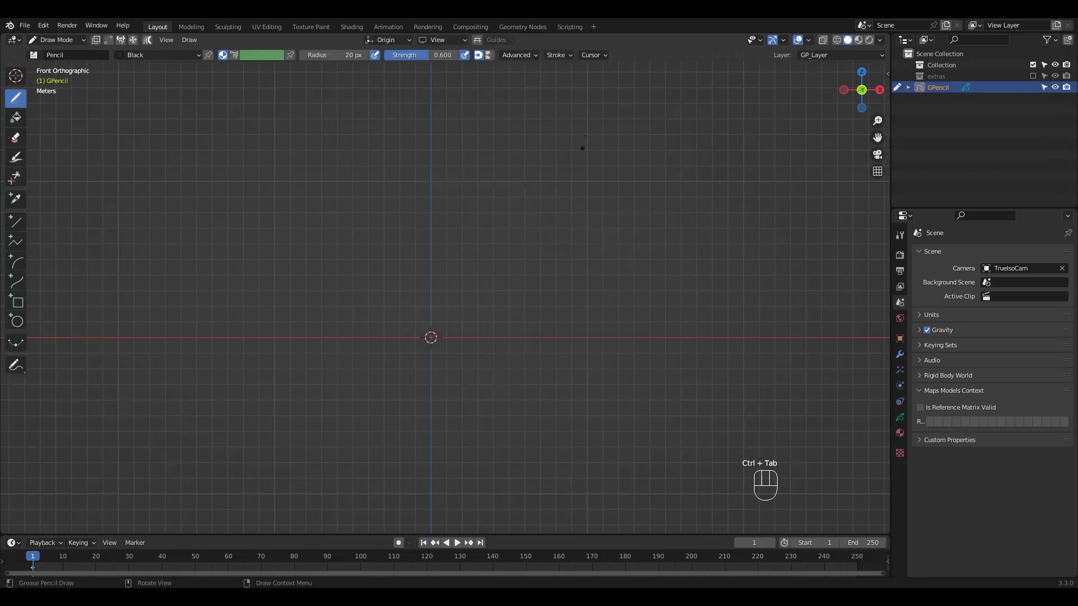
pyautogui.moveTo(429, 55); pyautogui.dragTo(473, 58)
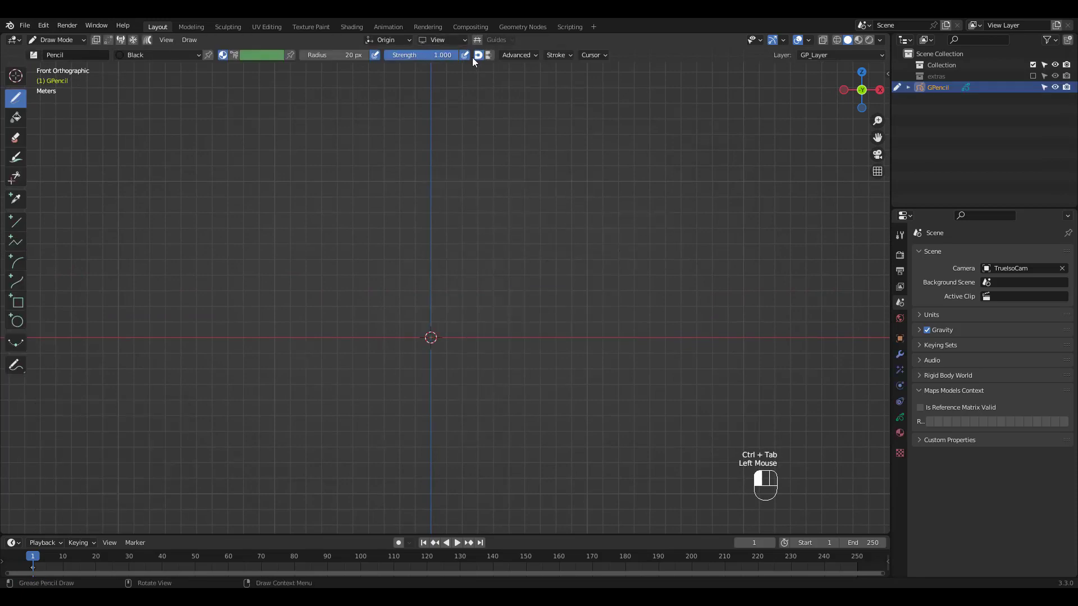
pyautogui.doubleClick(362, 59)
pyautogui.write('1')
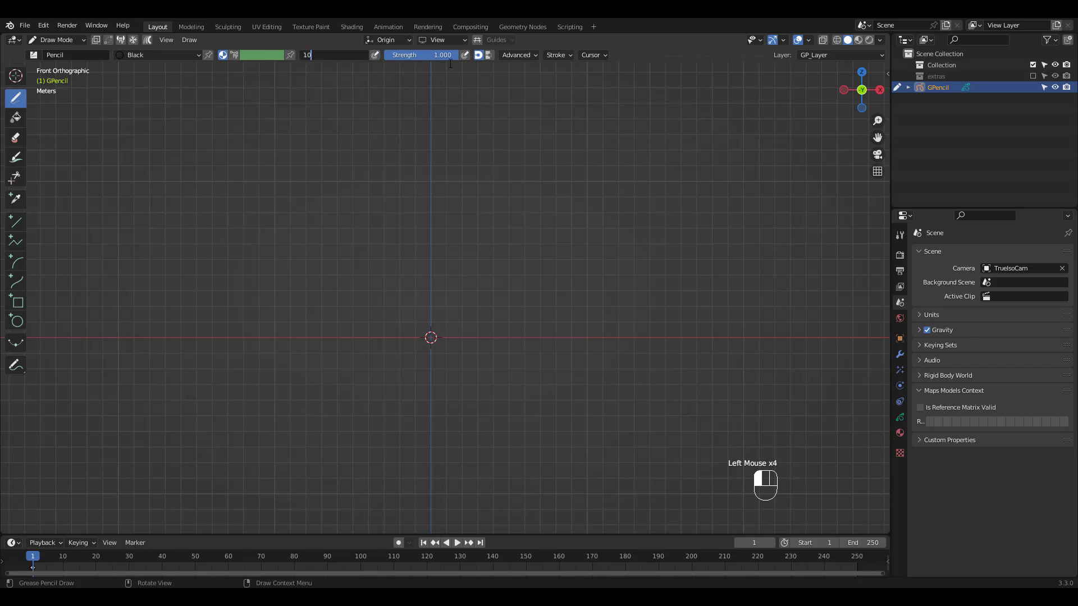
pyautogui.write('00')
# Draw the zigzag half-tree outline from the top of the vertical axis down to the base
pyautogui.keyDown('shift'); pyautogui.moveTo(499, 179); pyautogui.dragTo(489, 247, button='middle'); pyautogui.keyUp('shift')
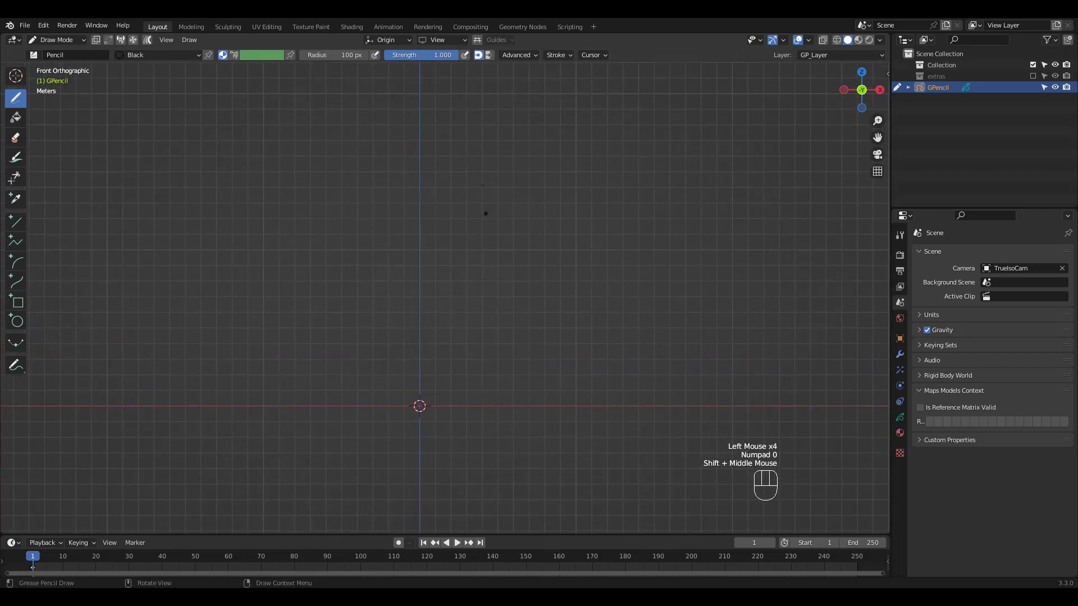
pyautogui.click(423, 117)
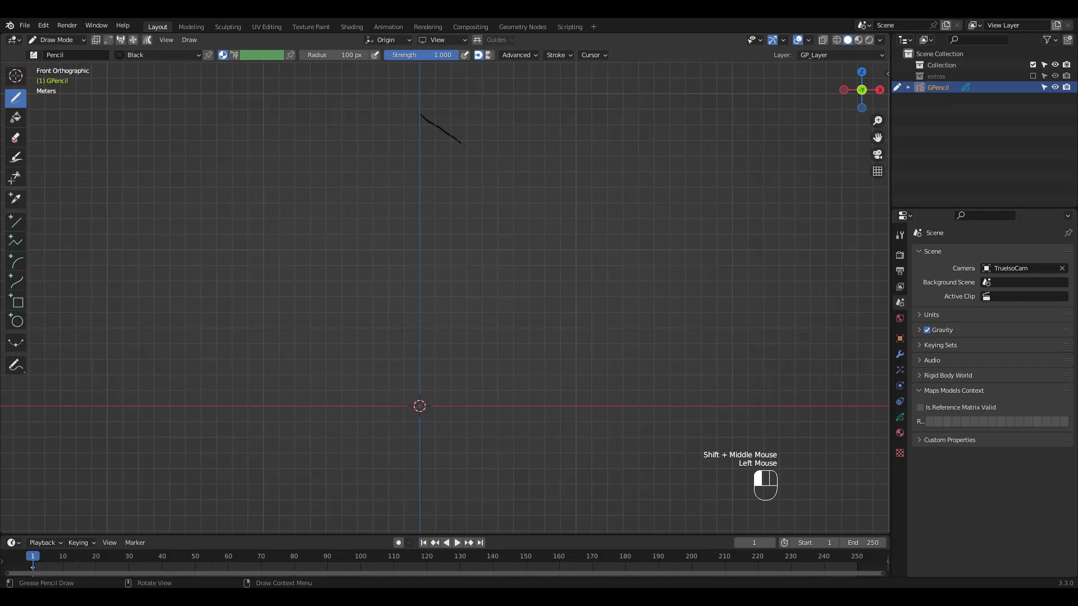
pyautogui.moveTo(453, 155); pyautogui.dragTo(508, 222)
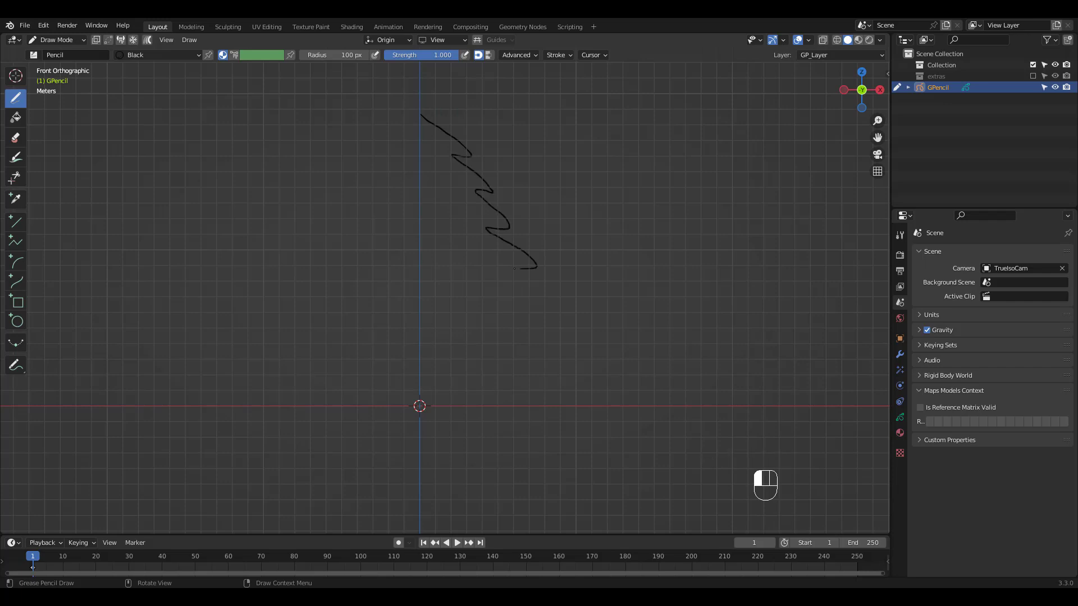
pyautogui.moveTo(521, 293)
pyautogui.mouseDown()
pyautogui.moveTo(524, 318)
pyautogui.moveTo(566, 366)
pyautogui.mouseUp()
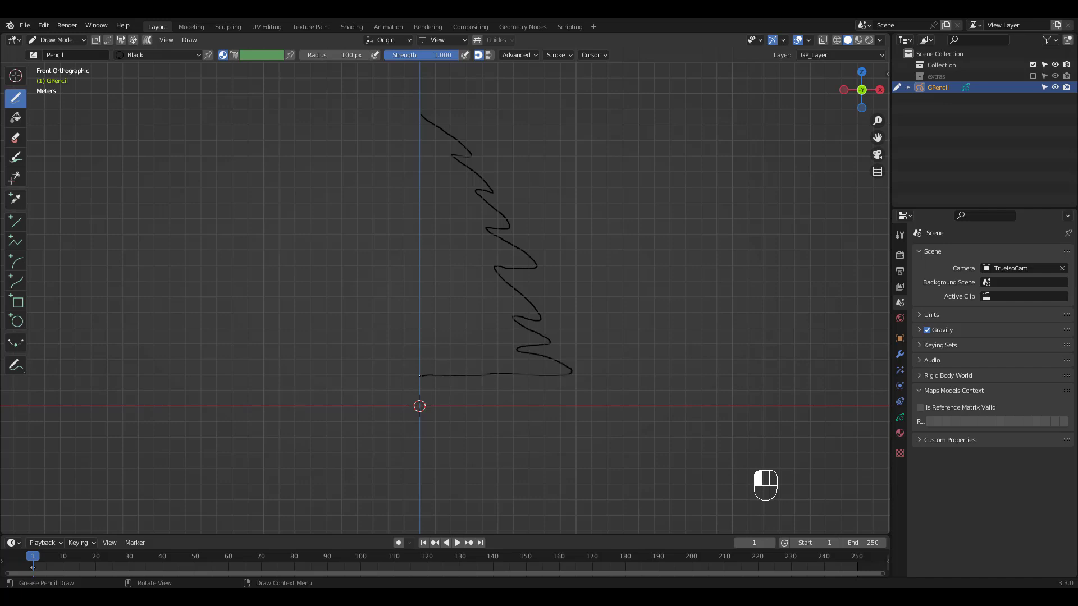
pyautogui.moveTo(420, 376); pyautogui.dragTo(419, 376)
# Adaptively simplify the whole stroke, raising Factor to leave far fewer points
pyautogui.press('Tab')
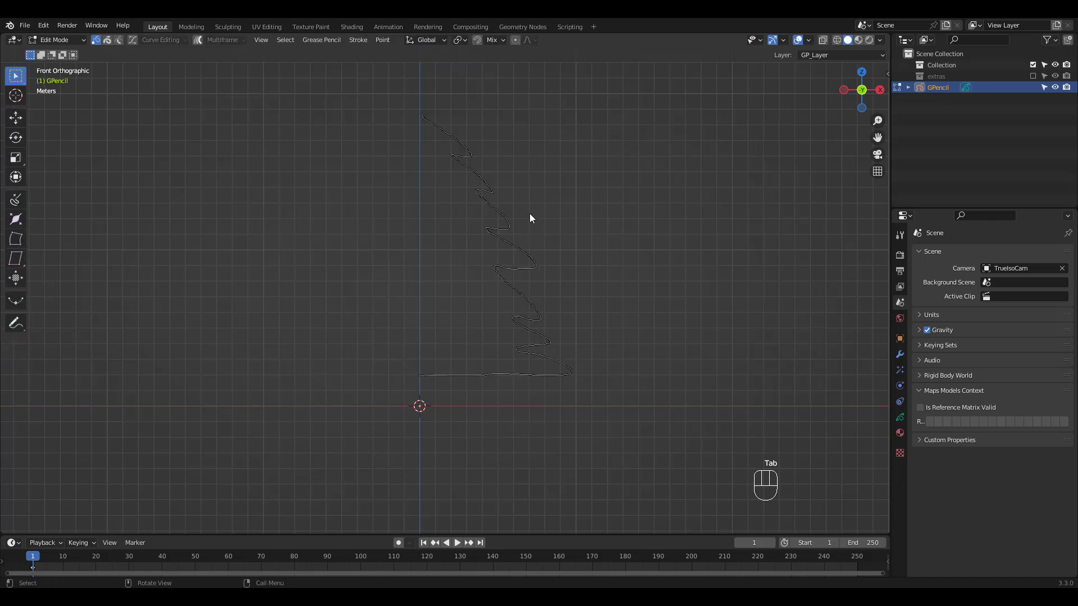
pyautogui.press('a')
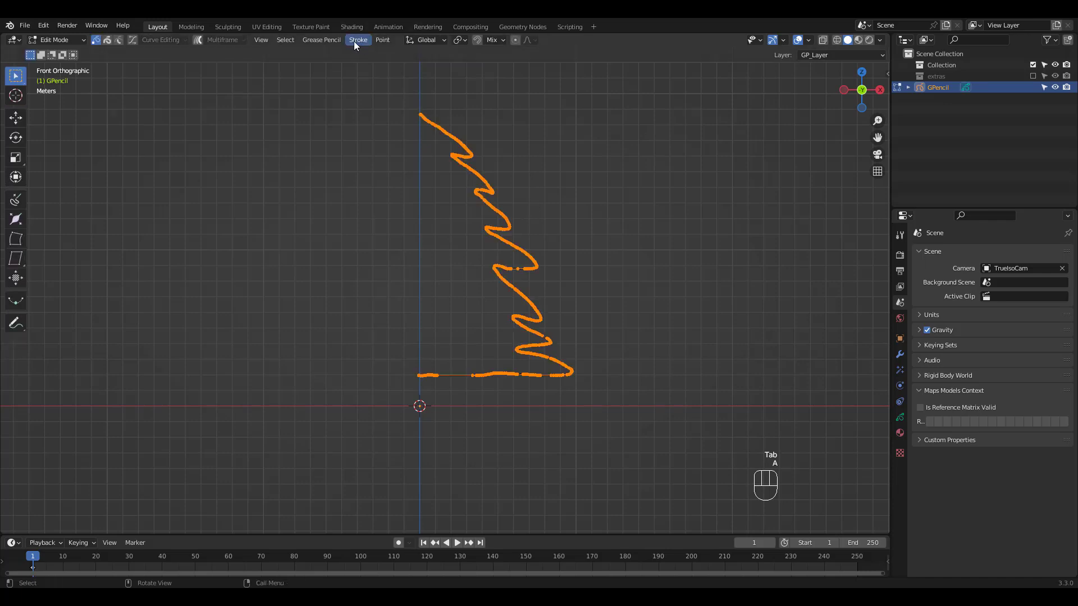
pyautogui.click(352, 40)
pyautogui.moveTo(392, 64)
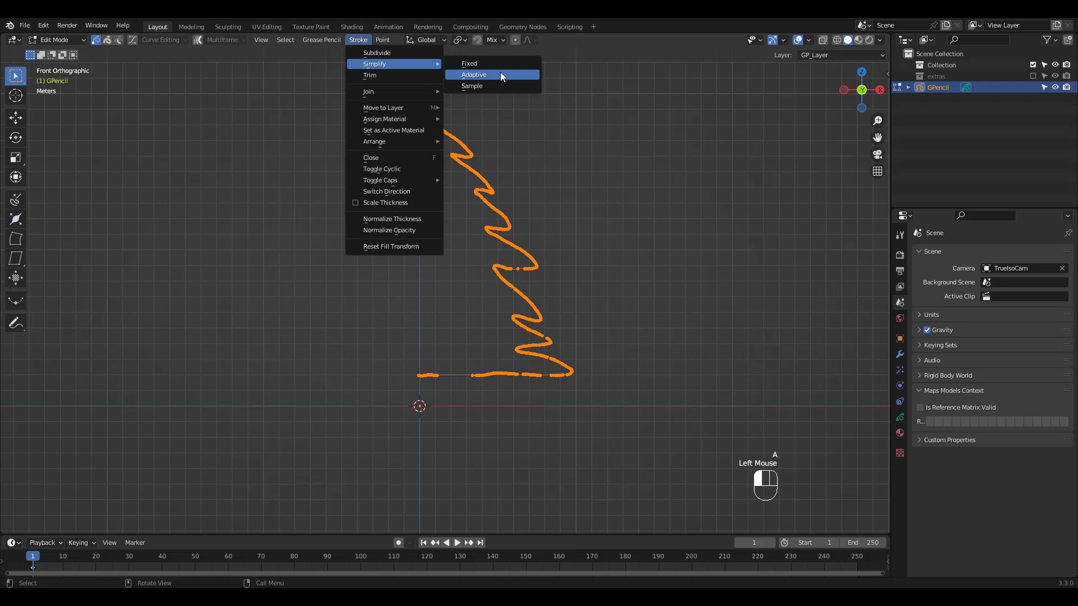
pyautogui.click(500, 74)
pyautogui.moveTo(129, 521); pyautogui.dragTo(302, 539)
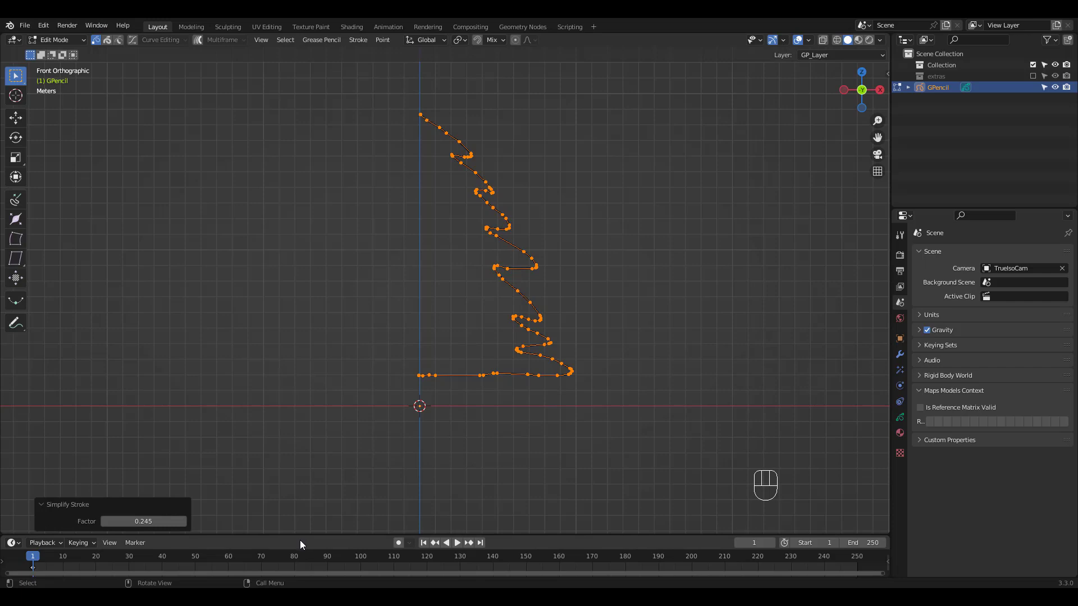
# Nudge one base-line point slightly and return to Object Mode
pyautogui.click(493, 373)
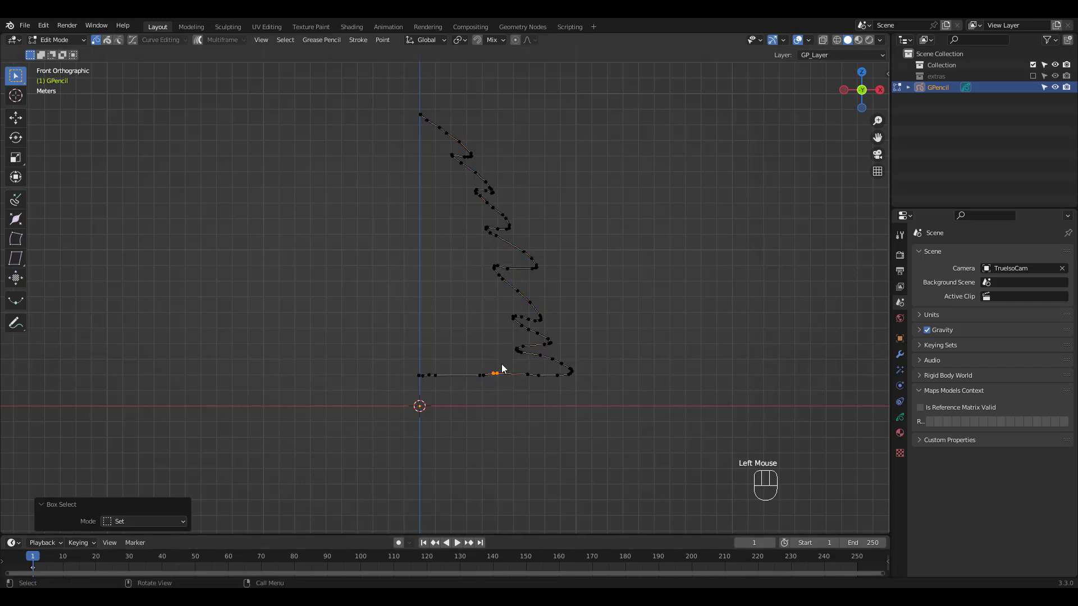
pyautogui.press('g')
pyautogui.click(497, 375)
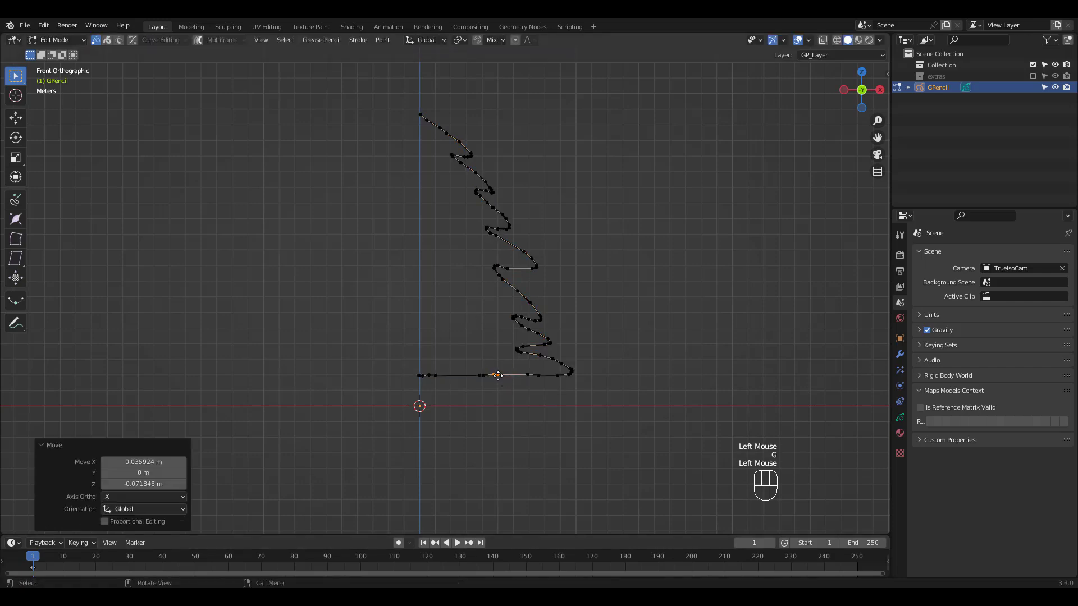
pyautogui.hotkey('ctrl', 'Tab')
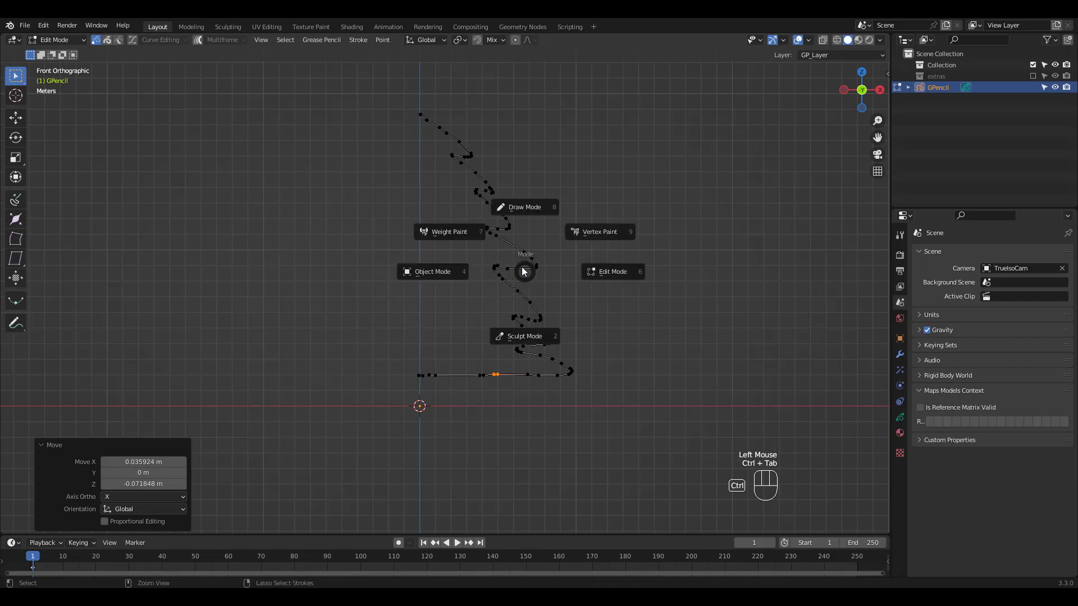
# Convert the stroke to a Polygon Curve, hide the original sketch, and select GP_Layer
pyautogui.rightClick(507, 228)
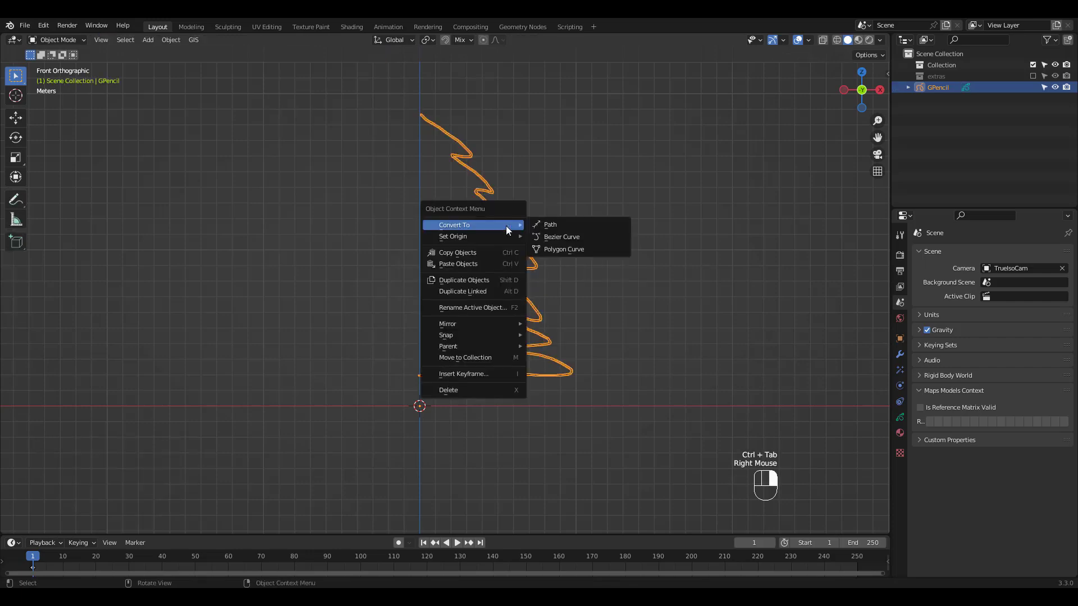
pyautogui.click(554, 250)
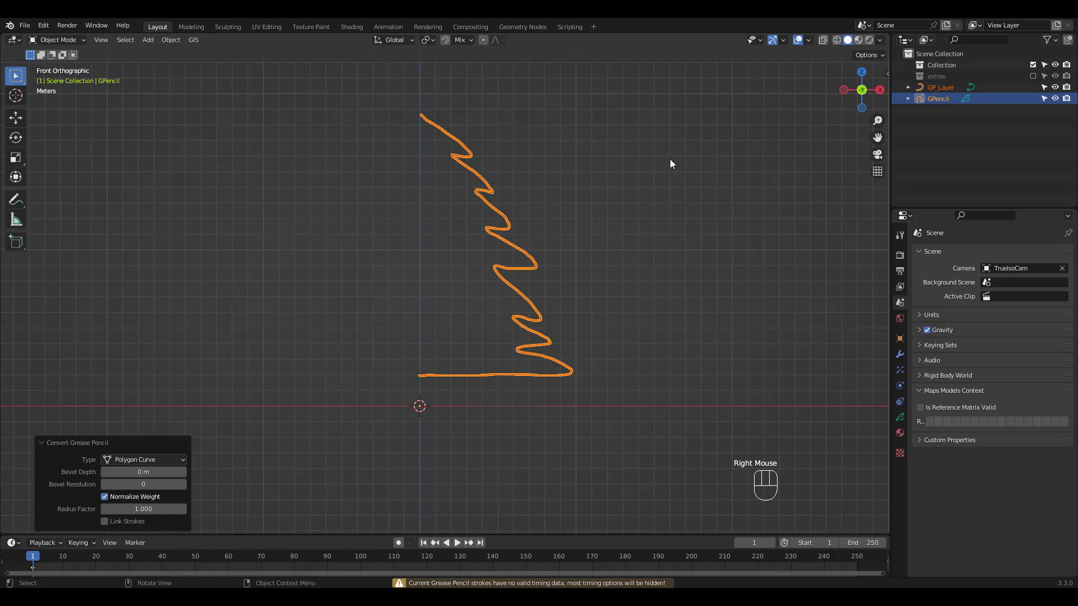
pyautogui.click(1056, 98)
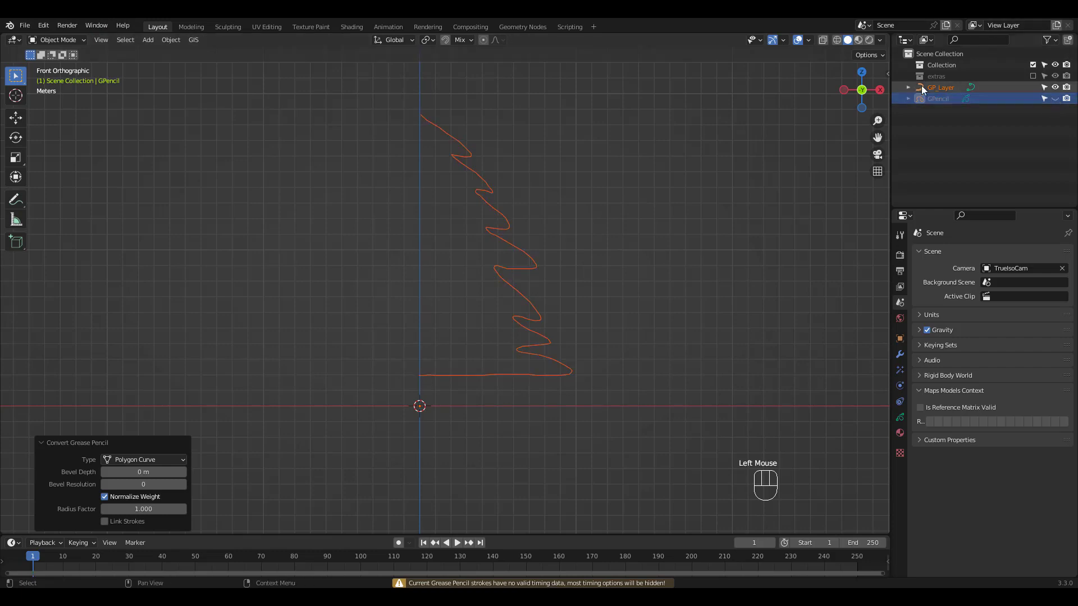
pyautogui.click(933, 87)
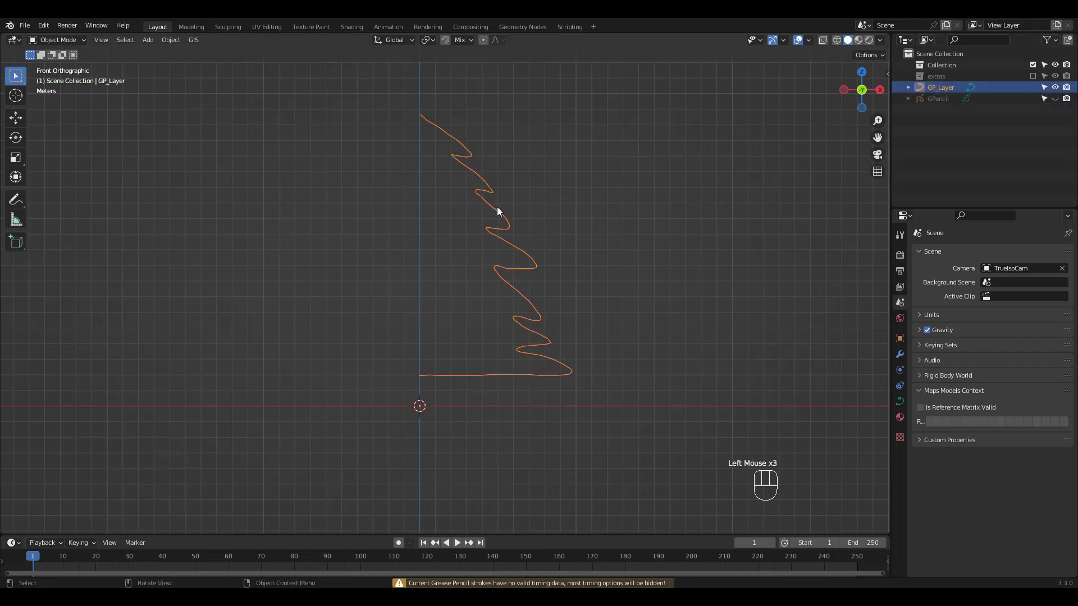
# Convert GP_Layer to a mesh and apply one level of Subdivision
pyautogui.press('q')
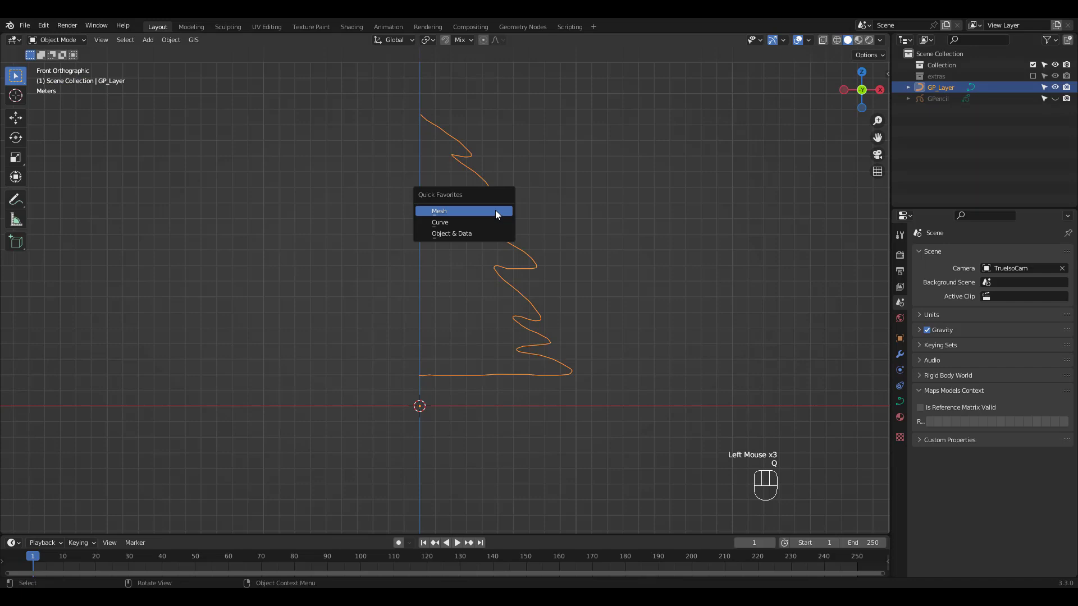
pyautogui.click(495, 210)
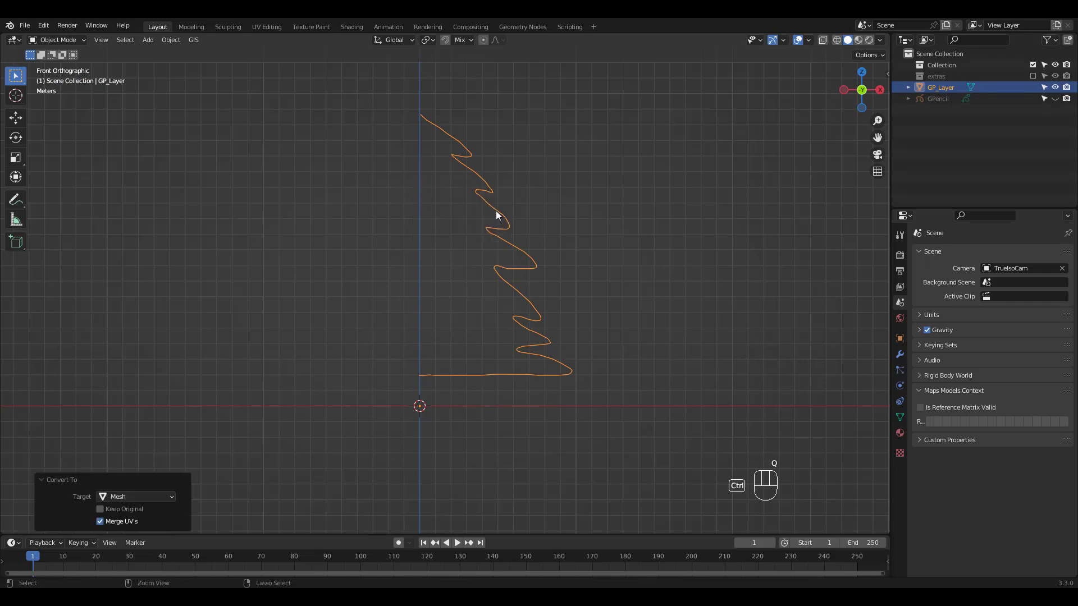
pyautogui.hotkey('ctrl', '1')
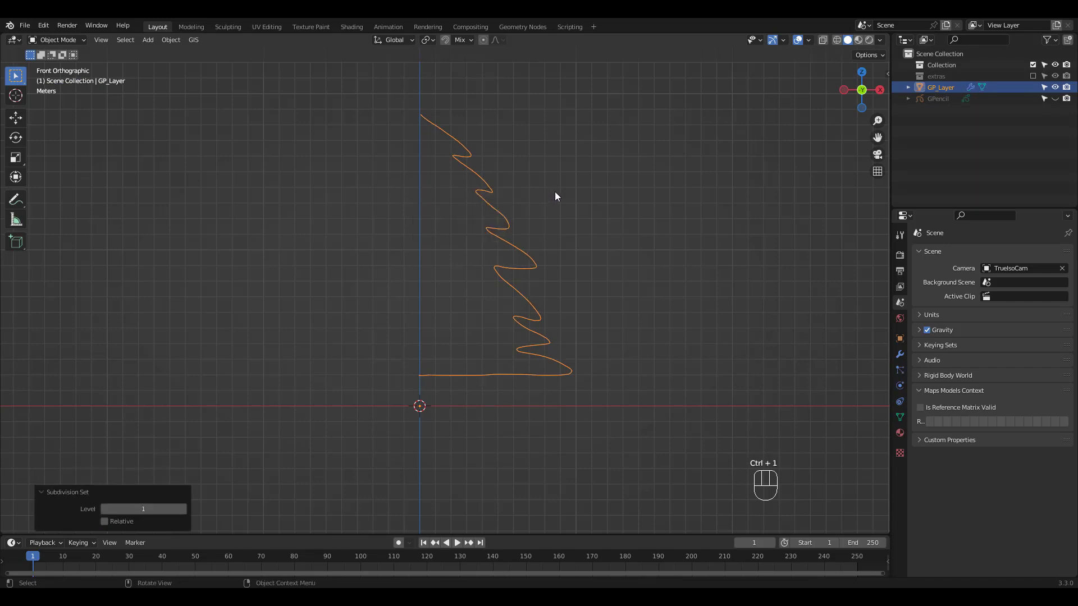
pyautogui.click(900, 354)
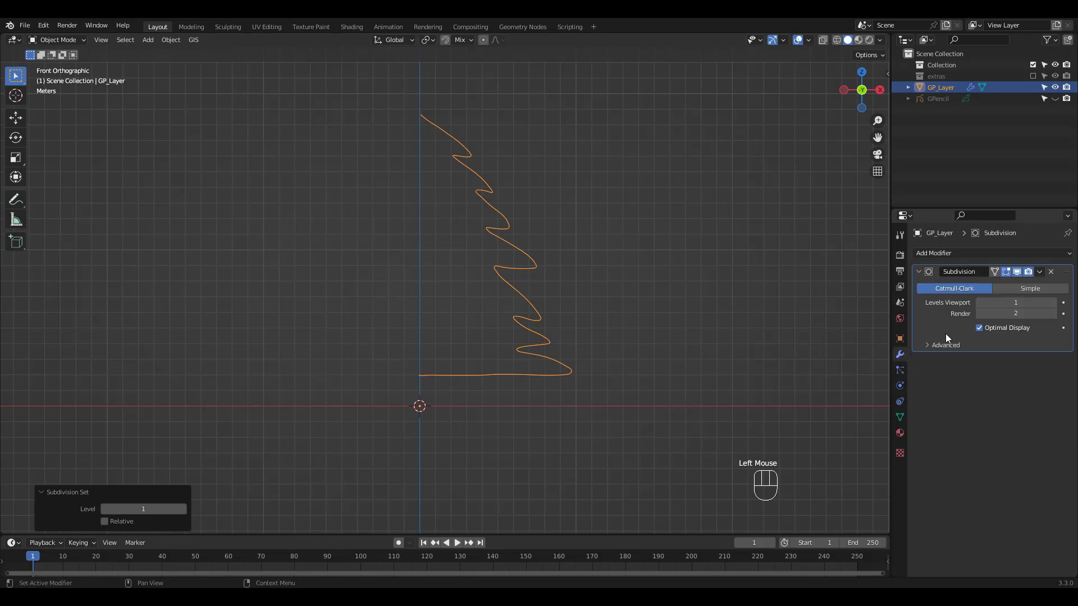
pyautogui.hotkey('ctrl', 'a')
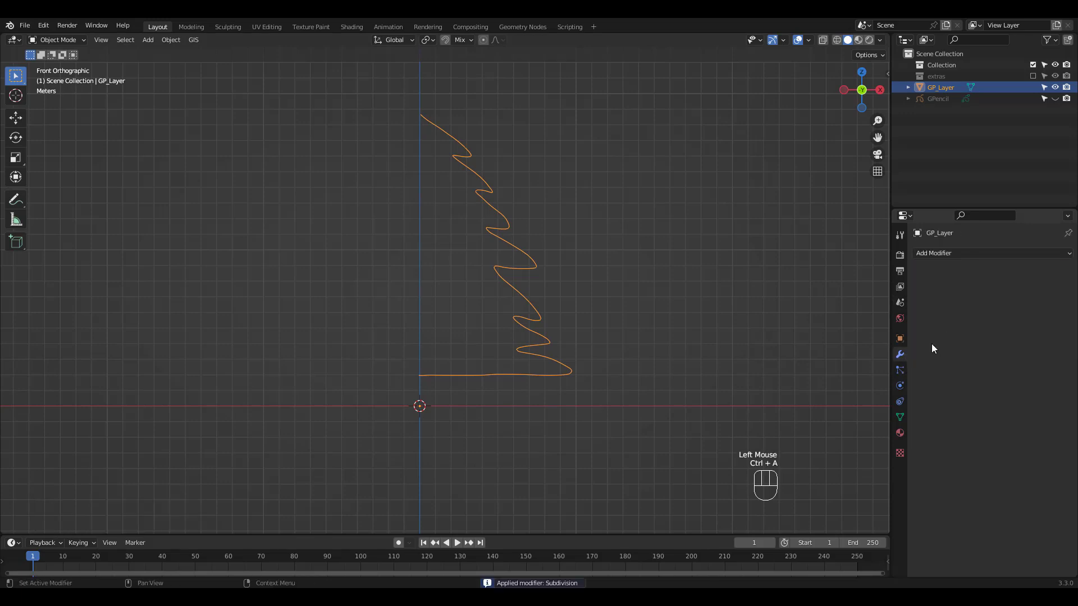
# Revolve the profile into a full tree with a Screw modifier and apply it
pyautogui.click(937, 253)
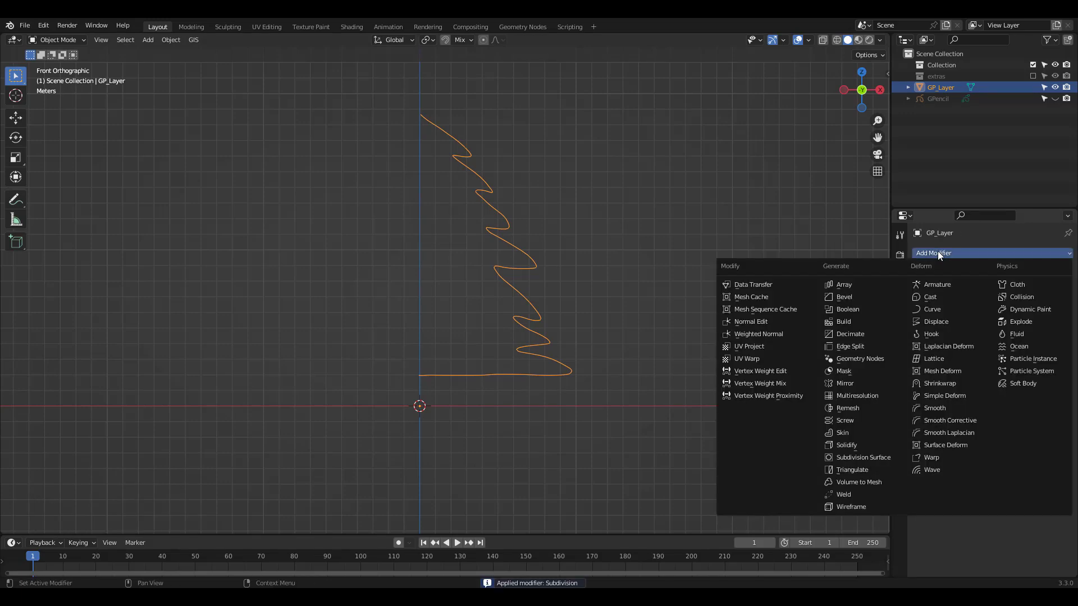
pyautogui.click(864, 420)
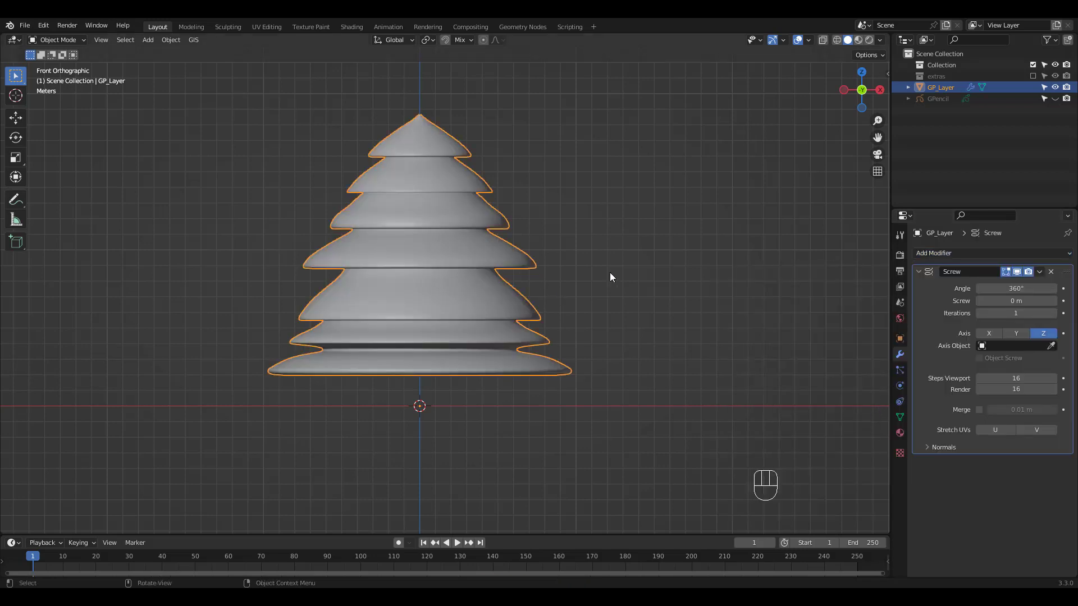
pyautogui.hotkey('ctrl', 'a')
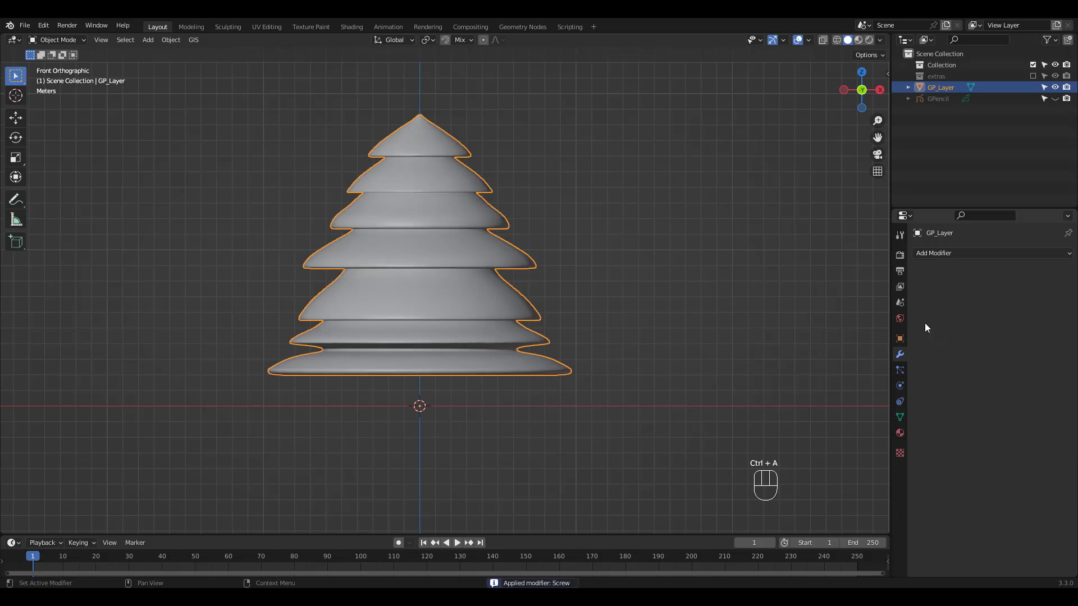
# Scale the whole tree mesh up vertically to make it taller
pyautogui.click(442, 268)
pyautogui.keyDown('shift'); pyautogui.moveTo(442, 276); pyautogui.dragTo(443, 278, button='middle'); pyautogui.keyUp('shift')
pyautogui.press('Tab')
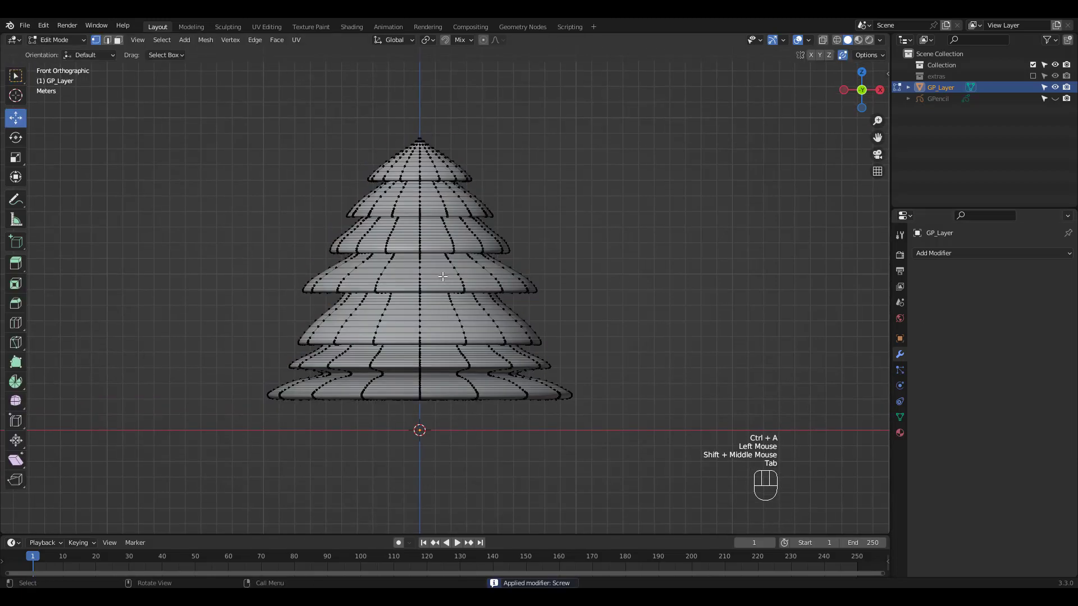
pyautogui.press('a')
pyautogui.press('s')
pyautogui.moveTo(419, 246); pyautogui.dragTo(419, 232)
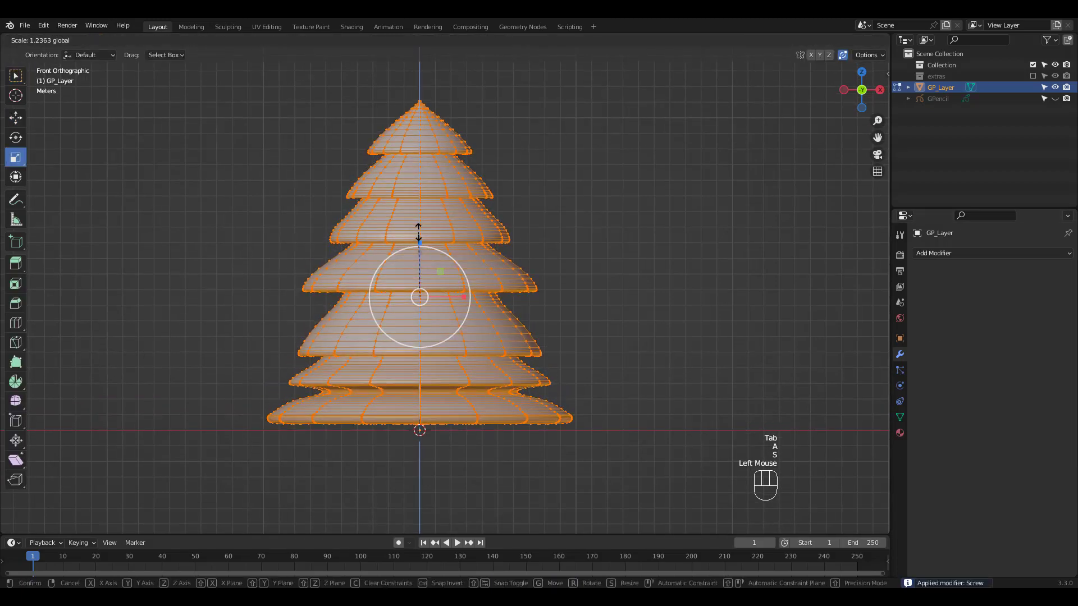
pyautogui.press('Tab')
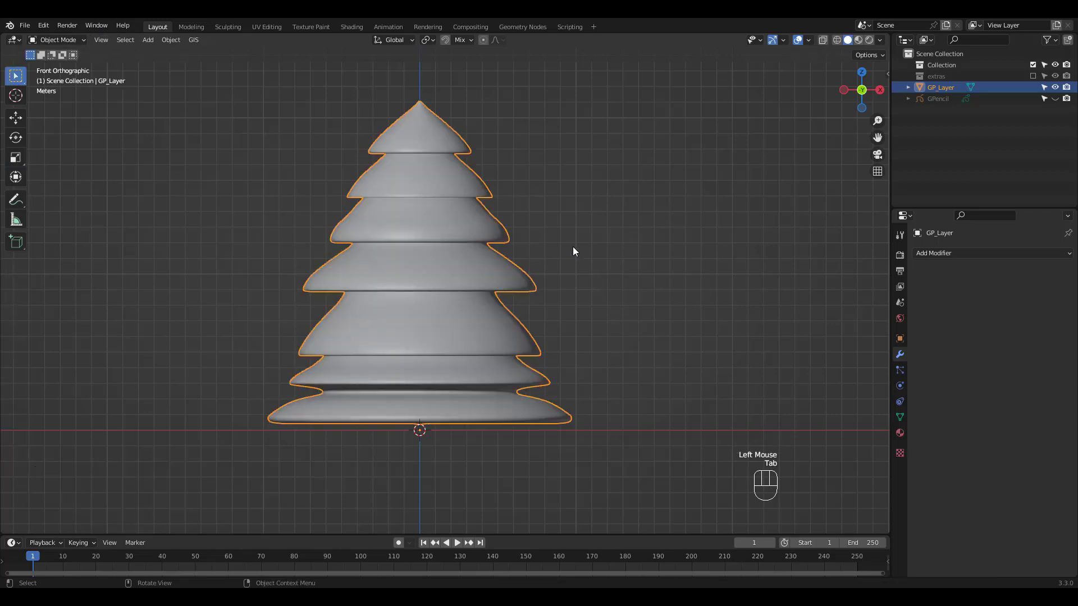
# Pull the tree's tip vertex down slightly
pyautogui.moveTo(557, 245)
pyautogui.keyDown('ctrl'); pyautogui.mouseDown(button='middle')
pyautogui.moveTo(550, 261)
pyautogui.moveTo(561, 225)
pyautogui.mouseUp(button='middle'); pyautogui.keyUp('ctrl')
pyautogui.press('Tab')
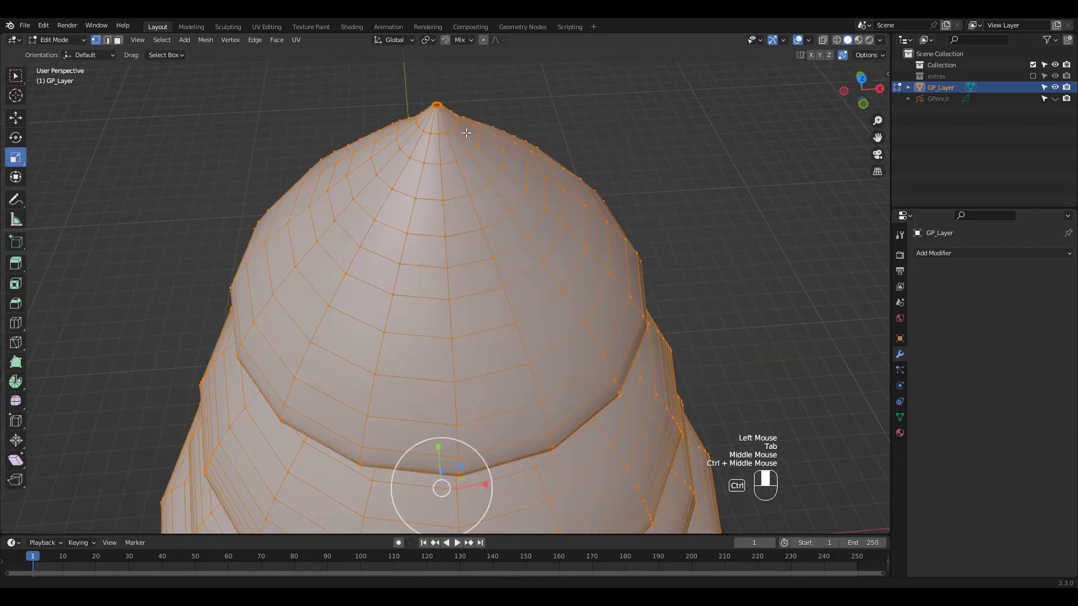
pyautogui.moveTo(539, 281); pyautogui.dragTo(538, 224, button='middle')
pyautogui.click(474, 205)
pyautogui.moveTo(474, 168); pyautogui.dragTo(474, 191)
# Select the bottom faces and fill the tree's open underside
pyautogui.moveTo(539, 280)
pyautogui.keyDown('shift'); pyautogui.mouseDown(button='middle')
pyautogui.moveTo(567, 333)
pyautogui.moveTo(561, 169)
pyautogui.mouseUp(button='middle'); pyautogui.keyUp('shift')
pyautogui.click(457, 253)
pyautogui.keyDown('ctrl'); pyautogui.moveTo(506, 224); pyautogui.dragTo(505, 270, button='middle'); pyautogui.keyUp('ctrl')
pyautogui.press('ctrl+KP_Add')
pyautogui.press('ctrl+KP_Add')
pyautogui.press('ctrl+KP_Add')
pyautogui.press('ctrl+KP_Add')
pyautogui.press('ctrl+KP_Add')
pyautogui.press('ctrl+KP_Add')
pyautogui.moveTo(536, 214); pyautogui.dragTo(562, 169, button='middle')
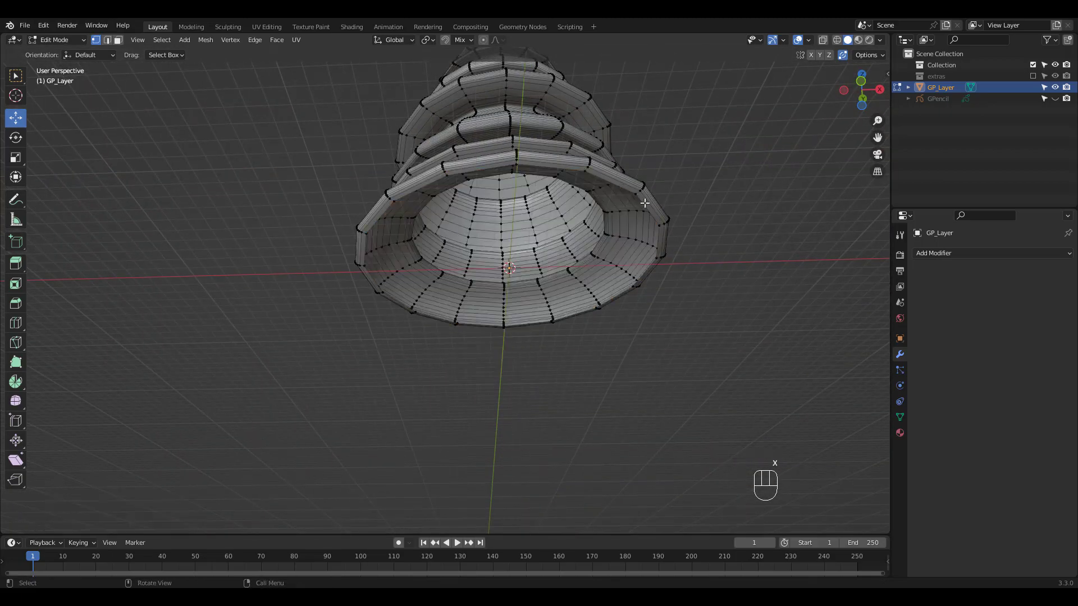
pyautogui.keyDown('alt'); pyautogui.click(601, 281); pyautogui.keyUp('alt')
pyautogui.press('f')
pyautogui.moveTo(561, 224); pyautogui.dragTo(558, 269, button='middle')
# Add one level of Subdivision to the tree and apply it
pyautogui.press('Tab')
pyautogui.click(559, 200)
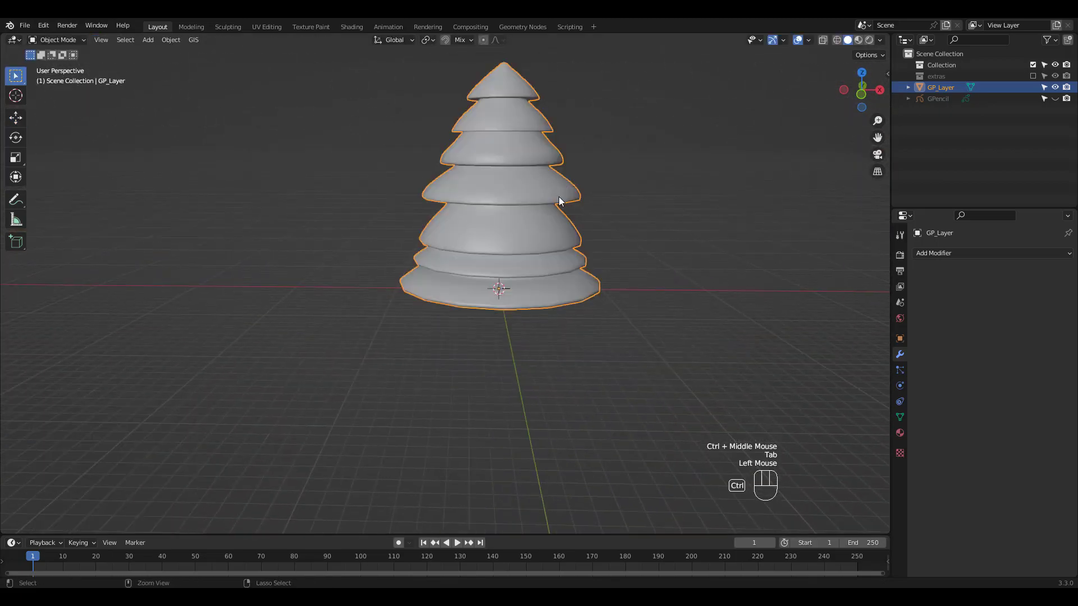
pyautogui.hotkey('ctrl', '1')
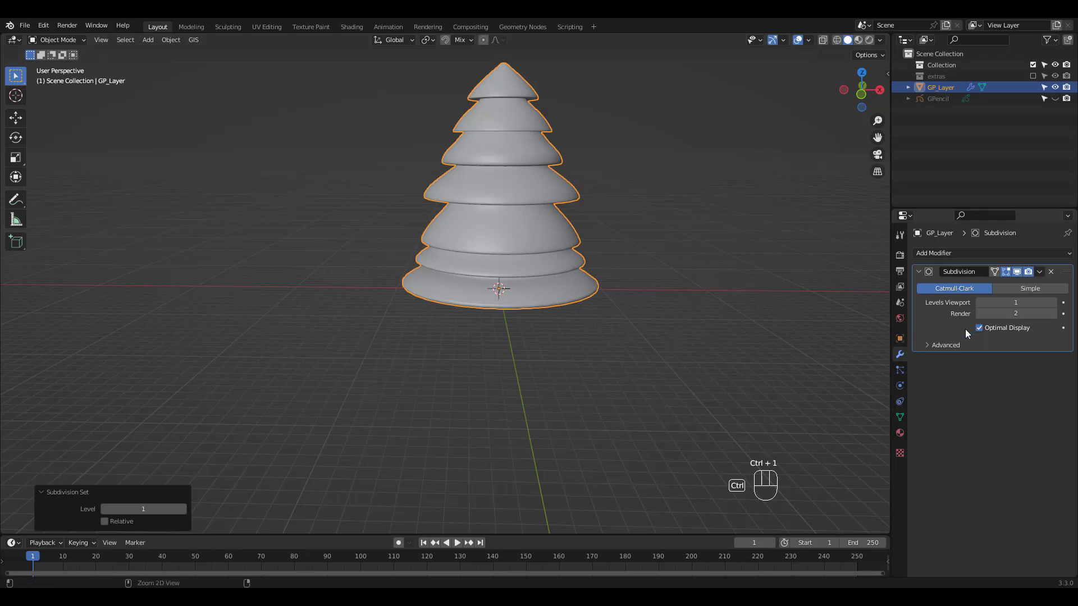
pyautogui.hotkey('ctrl', 'a')
pyautogui.keyDown('shift'); pyautogui.moveTo(609, 198); pyautogui.dragTo(606, 254, button='middle'); pyautogui.keyUp('shift')
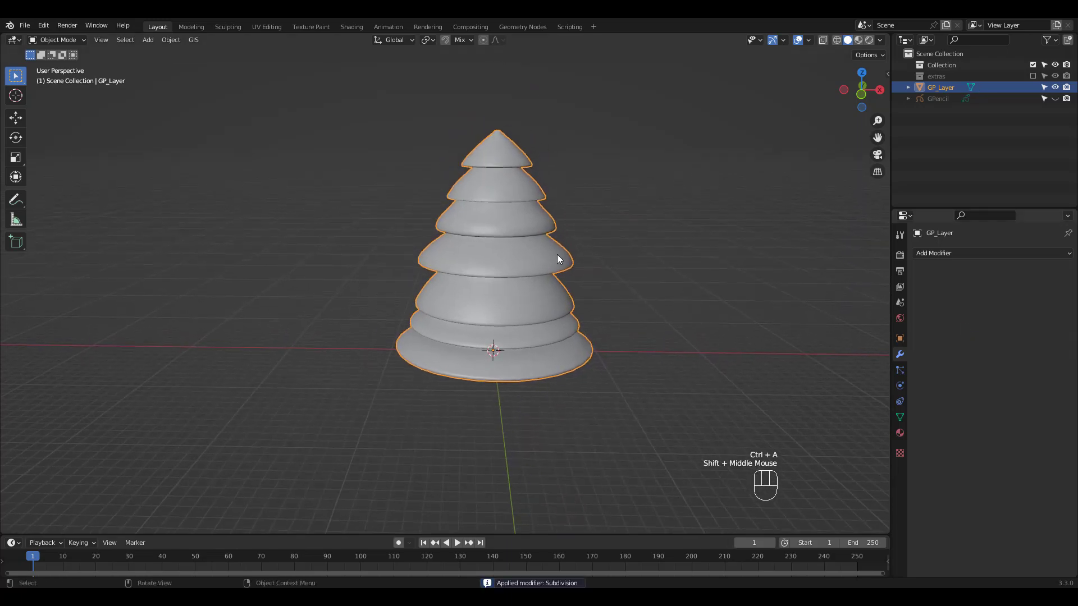
# Raise the tree slightly in front view and enter Sculpt Mode
pyautogui.press('KP_1')
pyautogui.moveTo(484, 441); pyautogui.dragTo(483, 401)
pyautogui.hotkey('ctrl', 'Tab')
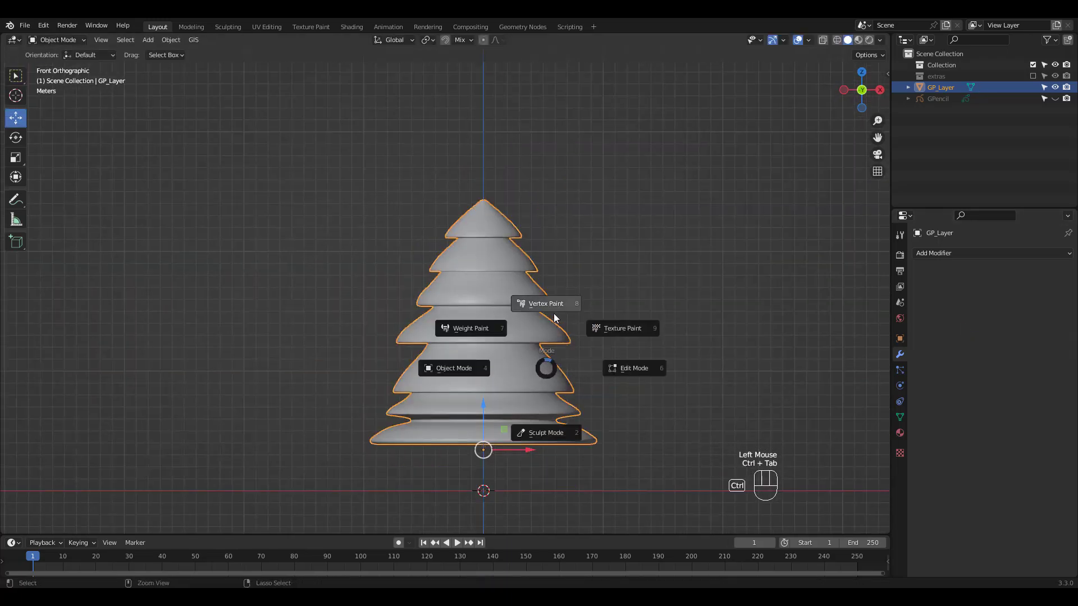
pyautogui.click(547, 443)
# Grab the tier edges downward into uneven droops, then return to Object Mode
pyautogui.moveTo(541, 446); pyautogui.dragTo(586, 323, button='middle')
pyautogui.press('KP_7')
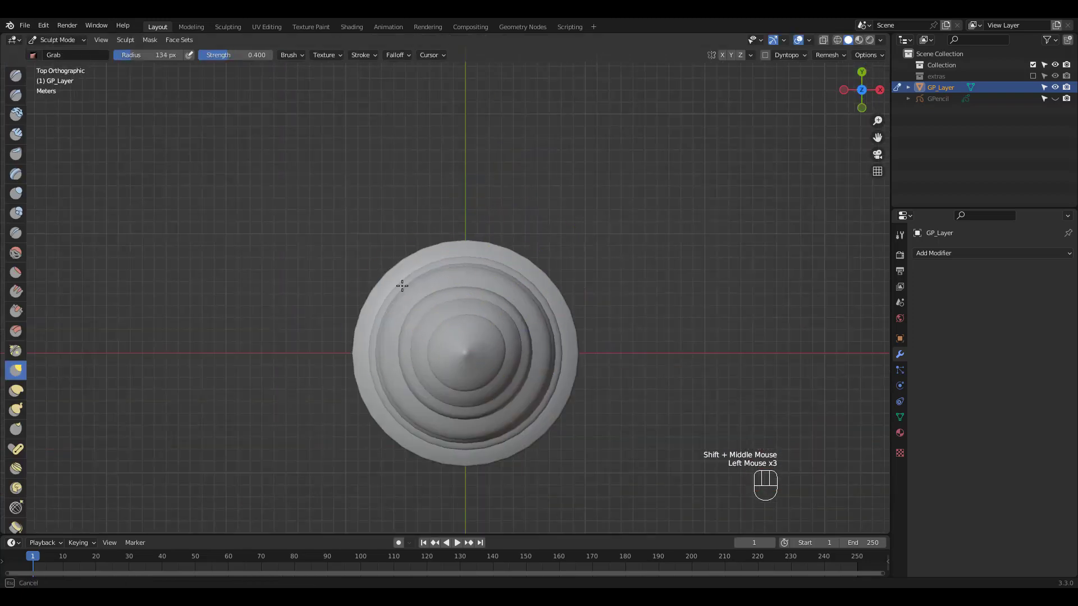
pyautogui.press('KP_1')
pyautogui.press('f')
pyautogui.click(494, 343)
pyautogui.moveTo(453, 295); pyautogui.dragTo(446, 349)
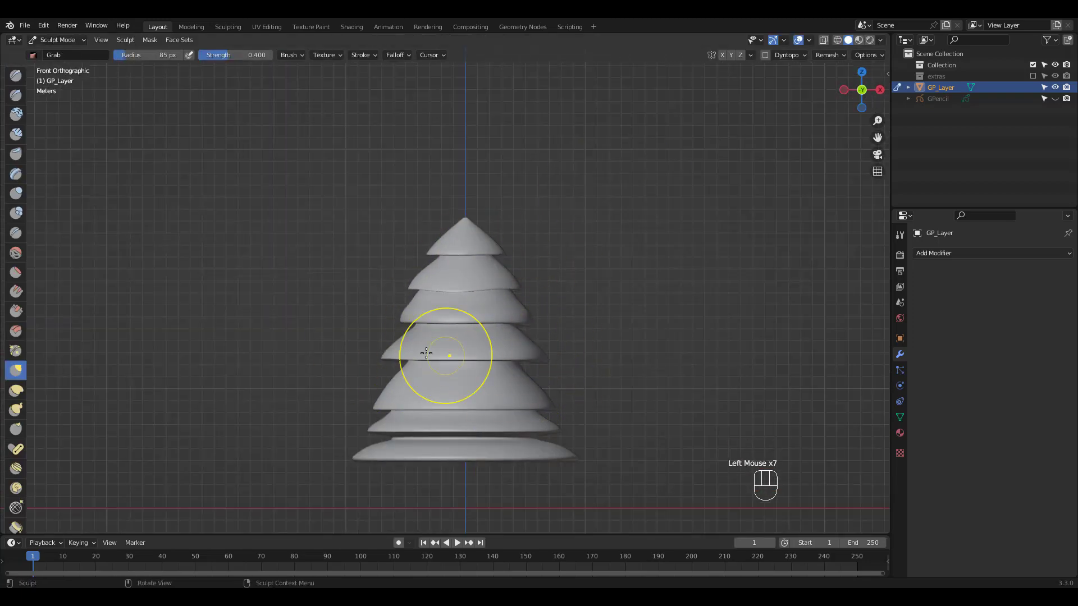
pyautogui.press('f')
pyautogui.click(601, 265)
pyautogui.press('KP_3')
pyautogui.press('ctrl+KP_3')
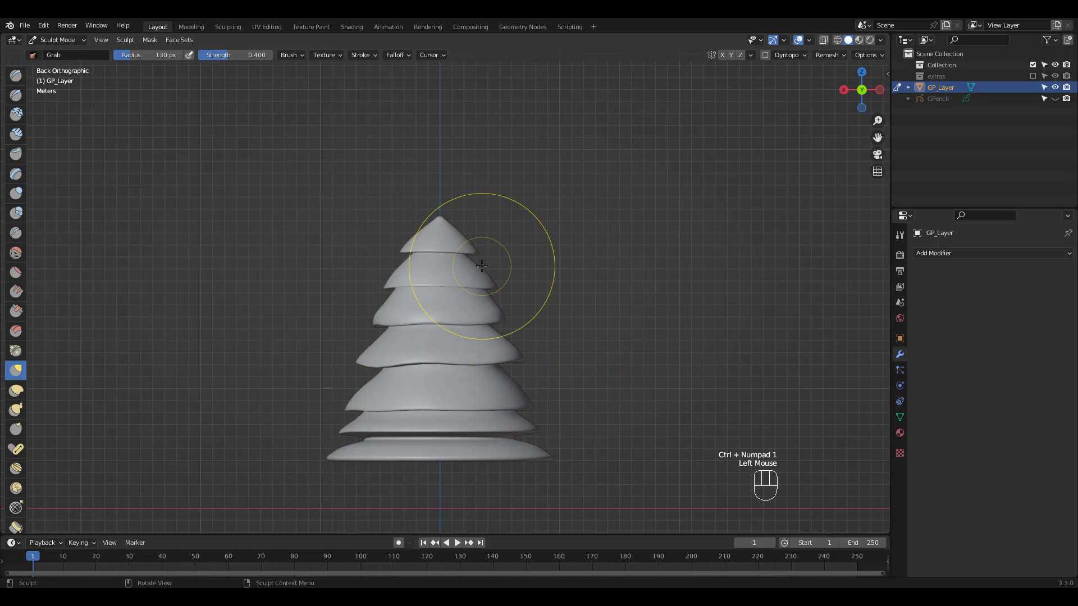
pyautogui.press('KP_1')
pyautogui.hotkey('ctrl', 'Tab')
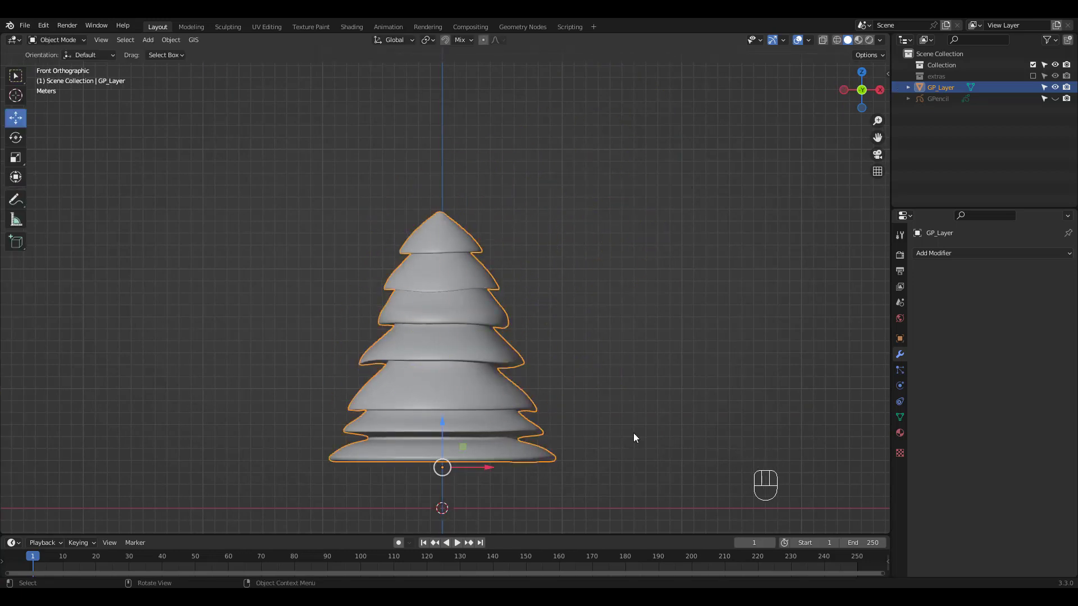
# Add a Simple Star mesh and move it to the right of the tree
pyautogui.hotkey('shift', 'a')
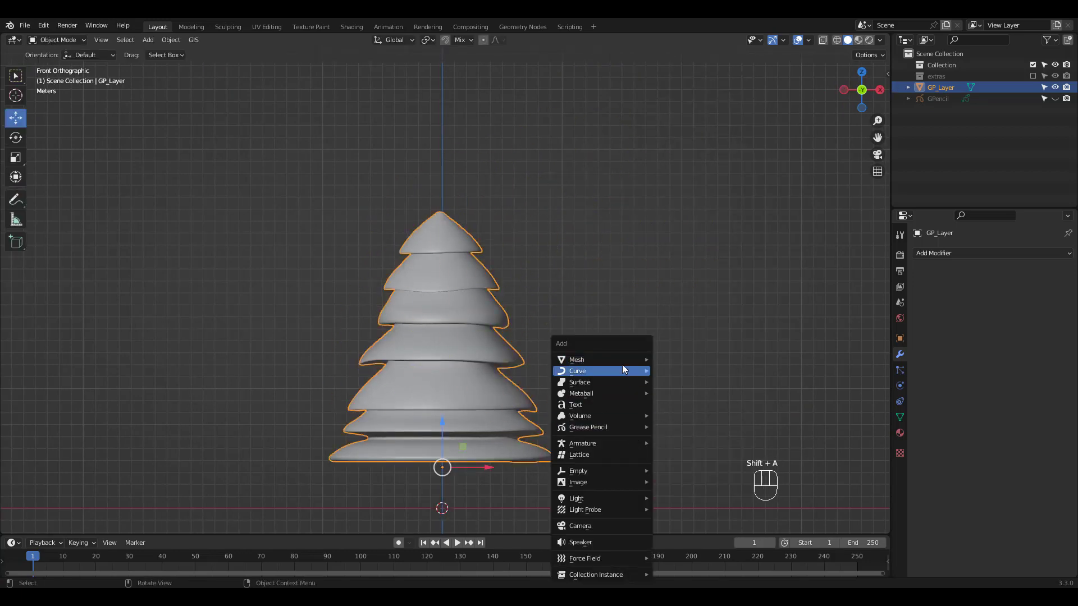
pyautogui.moveTo(577, 359)
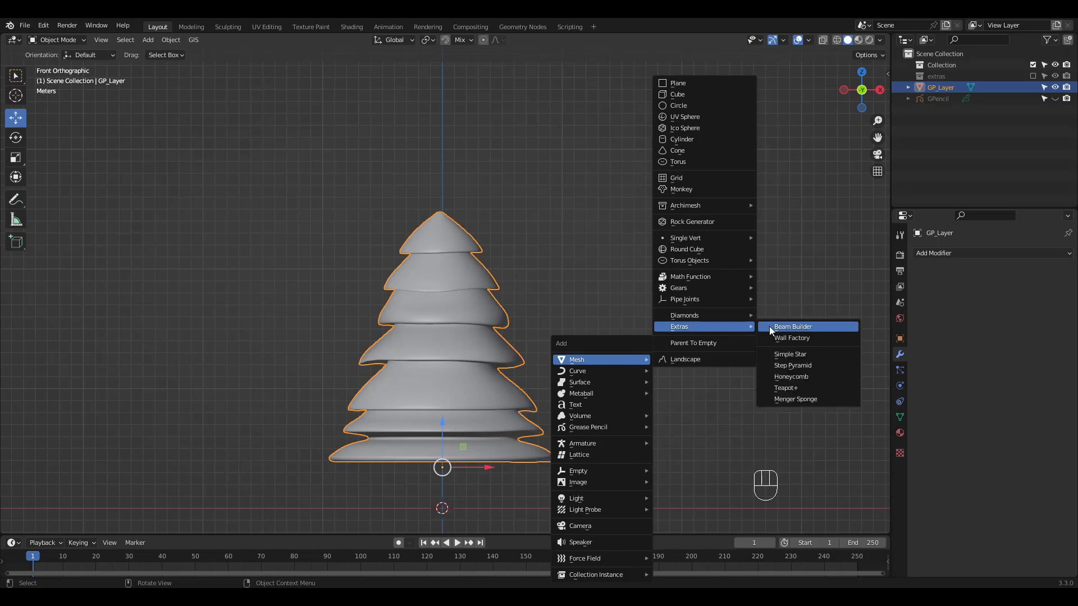
pyautogui.click(787, 353)
pyautogui.moveTo(481, 502); pyautogui.dragTo(676, 509)
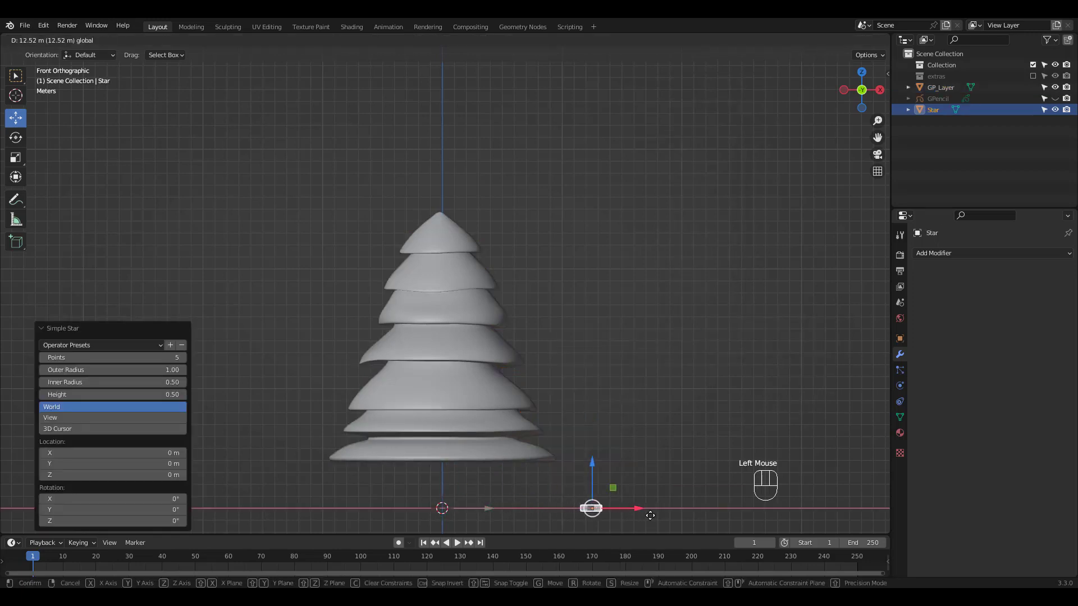
pyautogui.keyDown('shift'); pyautogui.moveTo(626, 389); pyautogui.dragTo(480, 326, button='middle'); pyautogui.keyUp('shift')
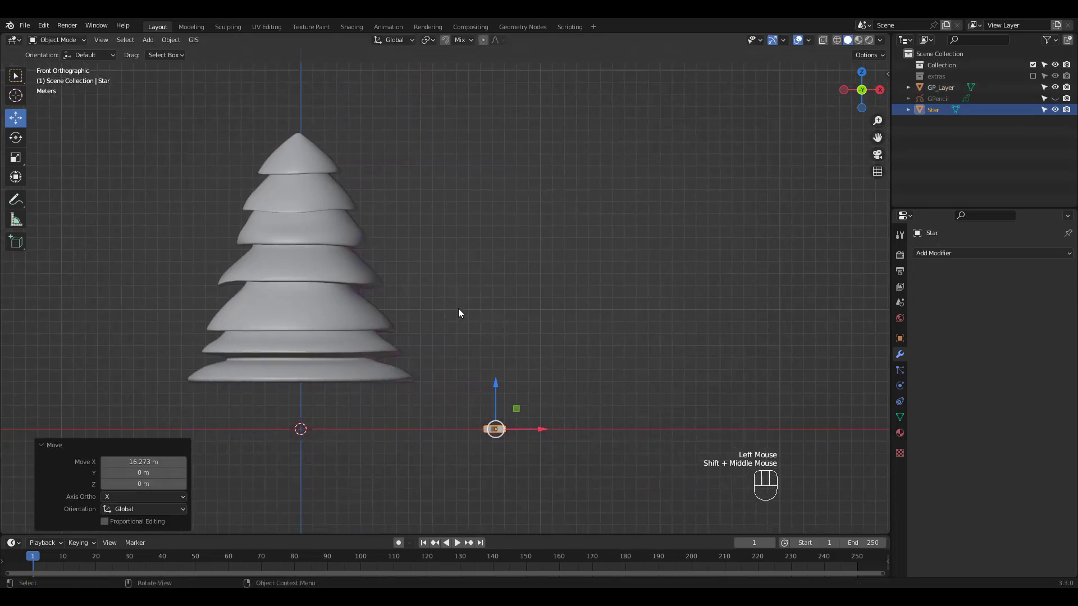
pyautogui.press('KP_7')
pyautogui.moveTo(512, 369)
pyautogui.keyDown('shift'); pyautogui.mouseDown(button='middle')
pyautogui.moveTo(507, 281)
pyautogui.moveTo(582, 238)
pyautogui.mouseUp(button='middle'); pyautogui.keyUp('shift')
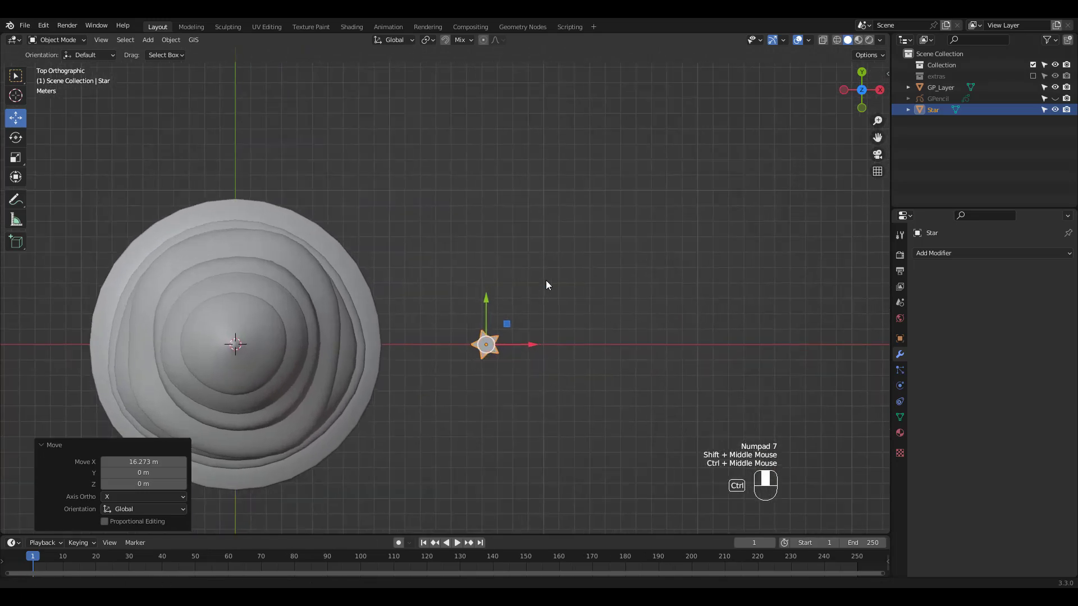
# Rotate the star point-up, scale it about 2.6 times, and apply Rotation & Scale
pyautogui.press('r')
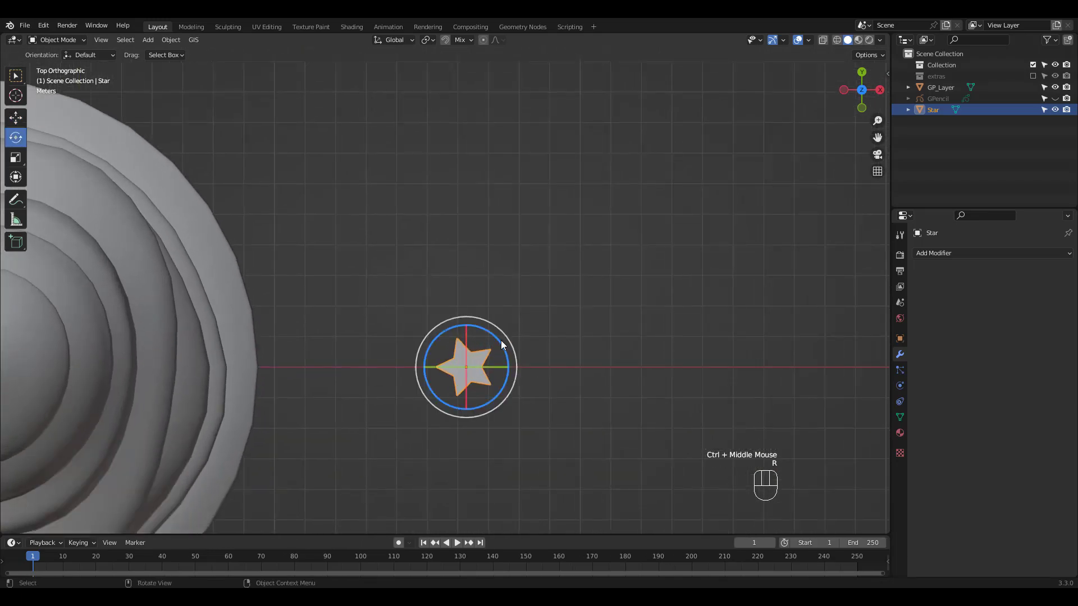
pyautogui.moveTo(500, 340)
pyautogui.keyDown('ctrl'); pyautogui.mouseDown()
pyautogui.moveTo(517, 409)
pyautogui.moveTo(497, 424)
pyautogui.moveTo(527, 413)
pyautogui.moveTo(585, 441)
pyautogui.mouseUp(); pyautogui.keyUp('ctrl')
pyautogui.press('s')
pyautogui.keyDown('shift'); pyautogui.moveTo(547, 342); pyautogui.dragTo(564, 277, button='middle'); pyautogui.keyUp('shift')
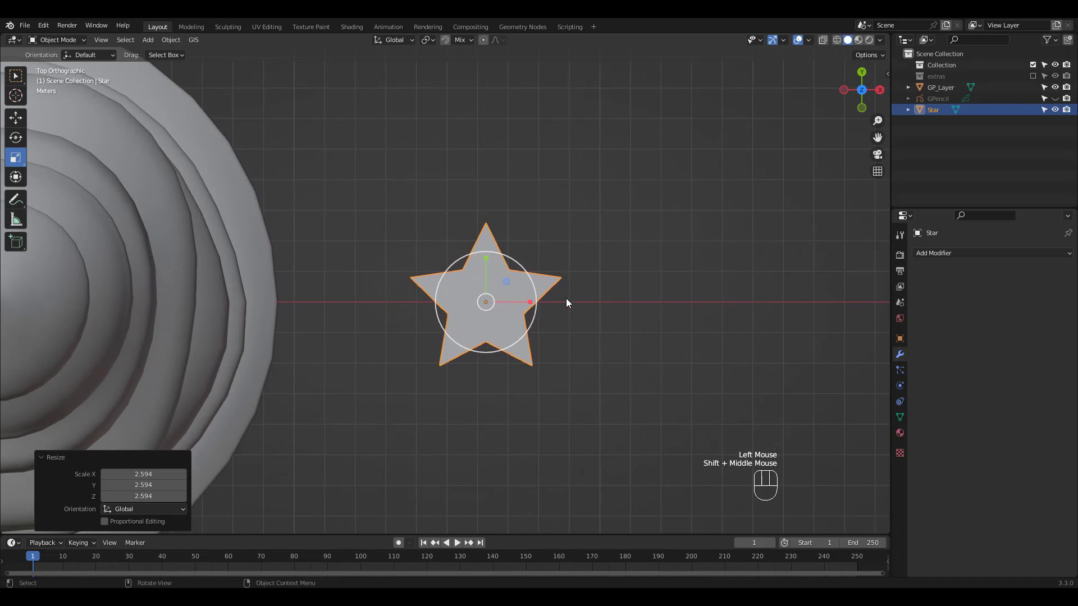
pyautogui.hotkey('ctrl', 'a')
pyautogui.click(566, 297)
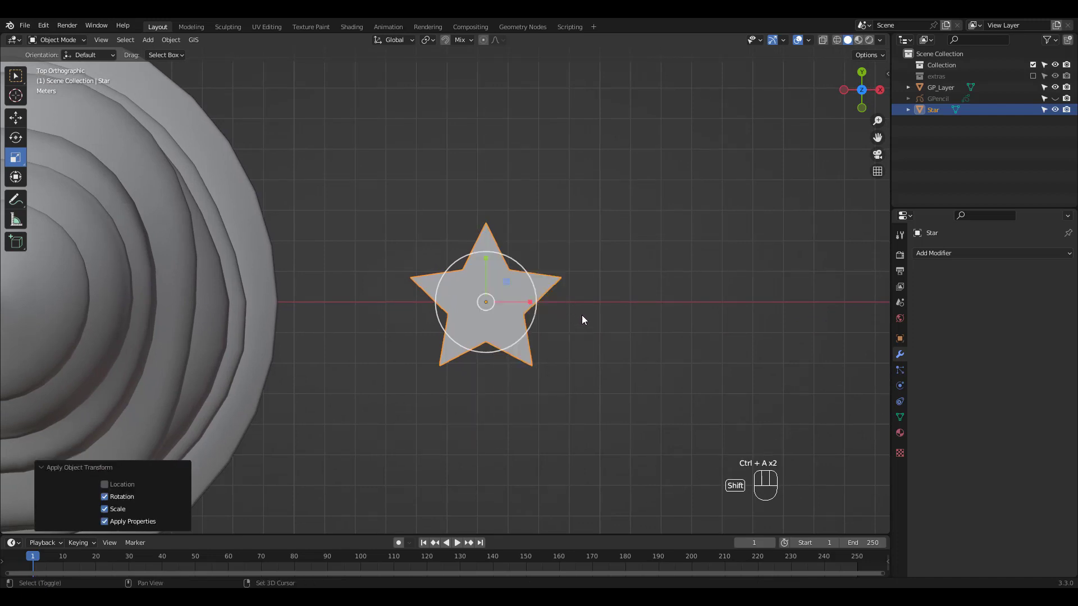
pyautogui.moveTo(582, 315)
pyautogui.keyDown('shift'); pyautogui.mouseDown(button='middle')
pyautogui.moveTo(581, 233)
pyautogui.moveTo(608, 200)
pyautogui.moveTo(541, 250)
pyautogui.moveTo(596, 292)
pyautogui.moveTo(620, 263)
pyautogui.mouseUp(button='middle'); pyautogui.keyUp('shift')
pyautogui.press('Tab')
# Lower the star's top edge loop, then raise the whole star a little
pyautogui.keyDown('alt'); pyautogui.click(620, 263); pyautogui.keyUp('alt')
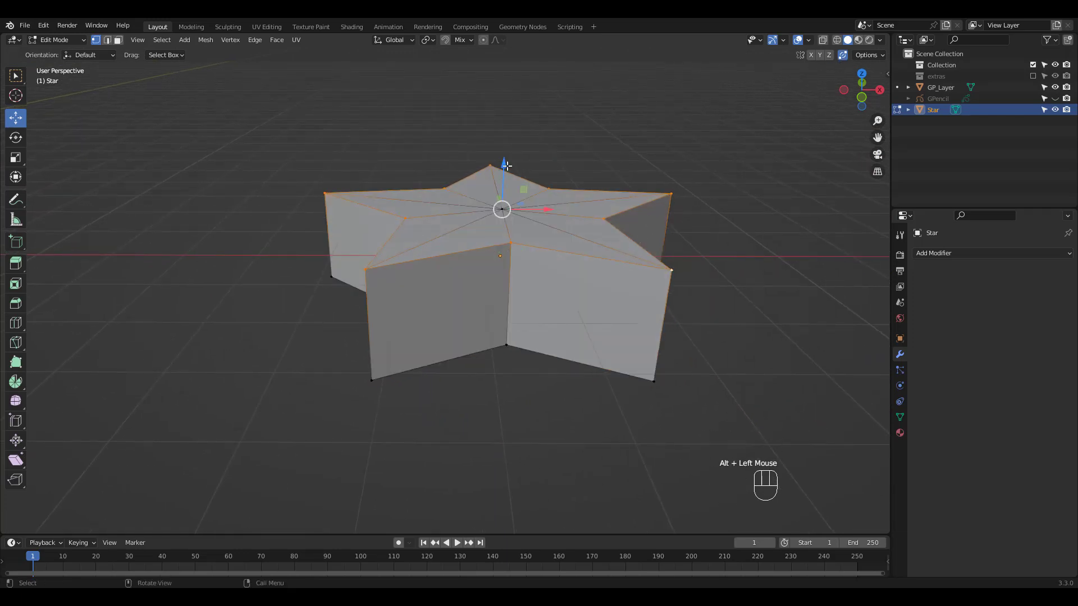
pyautogui.keyDown('ctrl'); pyautogui.moveTo(503, 164); pyautogui.dragTo(655, 379); pyautogui.keyUp('ctrl')
pyautogui.keyDown('shift'); pyautogui.moveTo(655, 379); pyautogui.dragTo(594, 270, button='middle'); pyautogui.keyUp('shift')
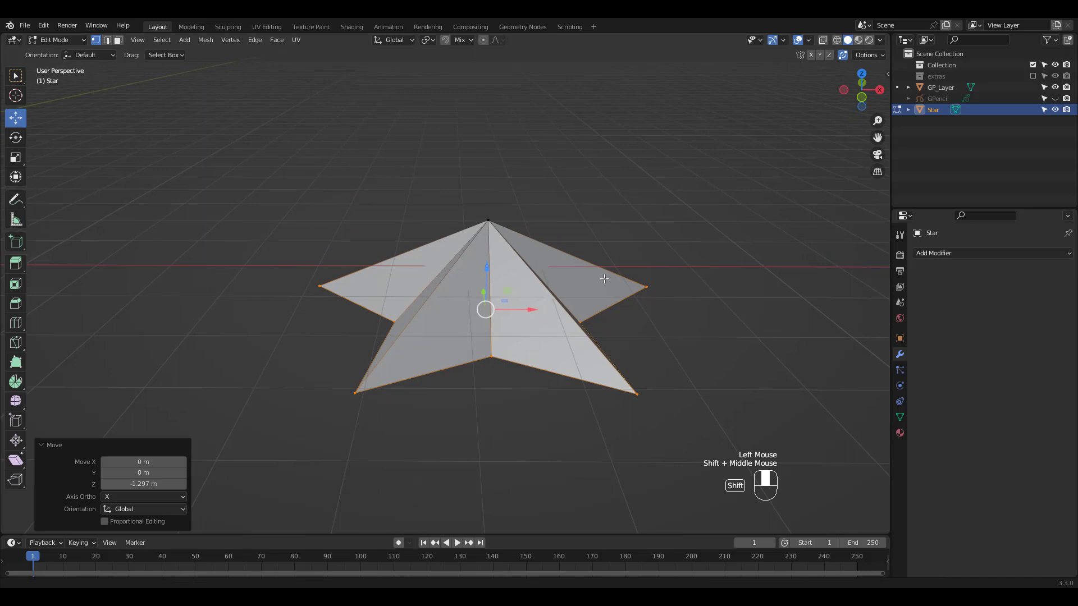
pyautogui.press('KP_1')
pyautogui.press('Tab')
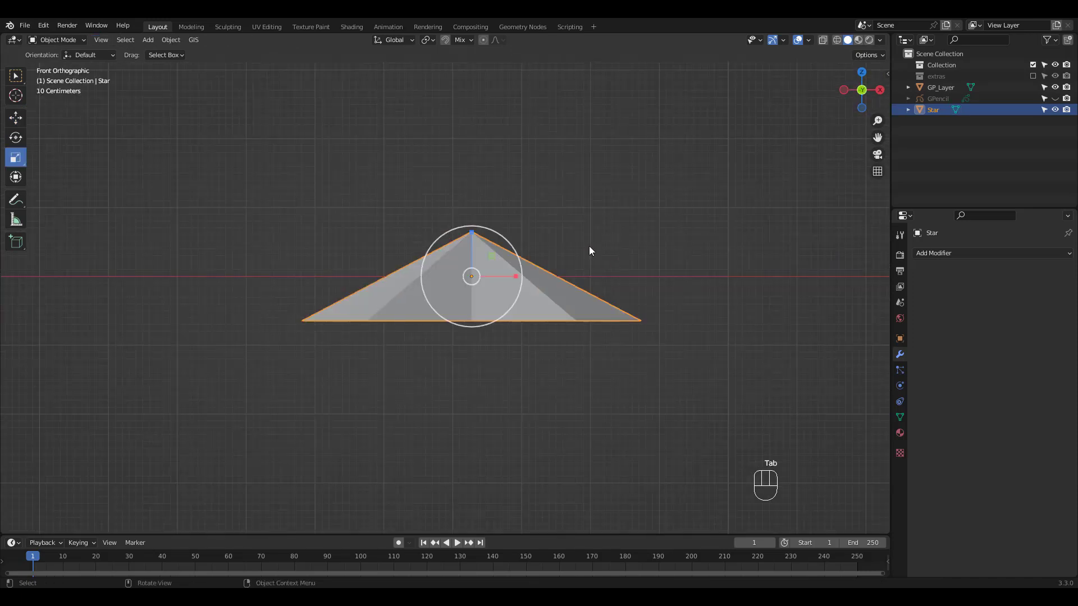
pyautogui.press('g')
pyautogui.click(471, 178)
pyautogui.moveTo(471, 178); pyautogui.dragTo(471, 177)
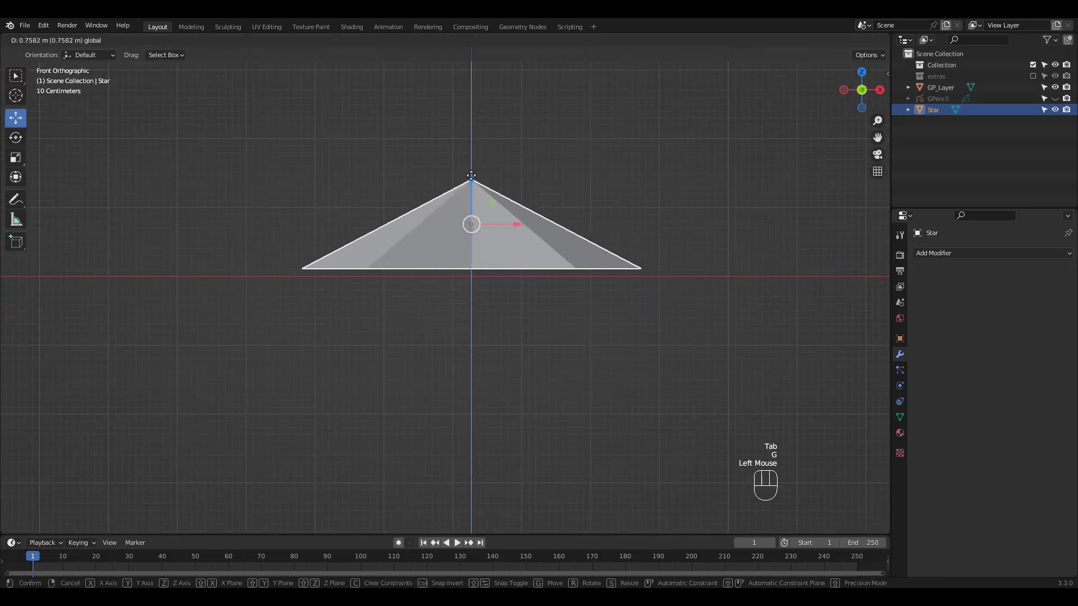
pyautogui.click(472, 177)
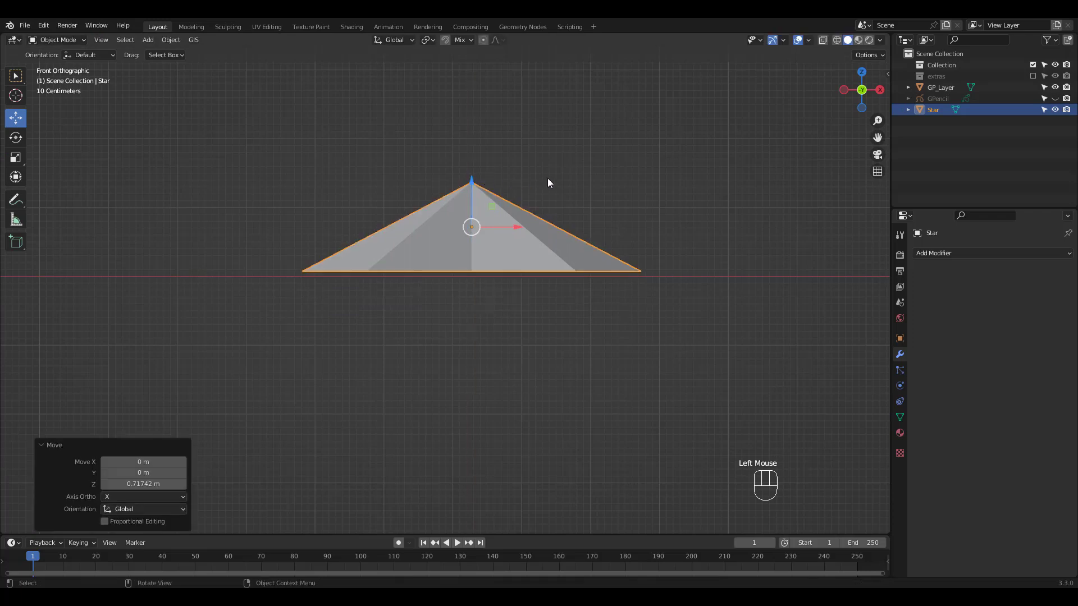
# Lower the bottom edge loop along Z and pull the apex down into a shallow pyramid
pyautogui.press('Tab')
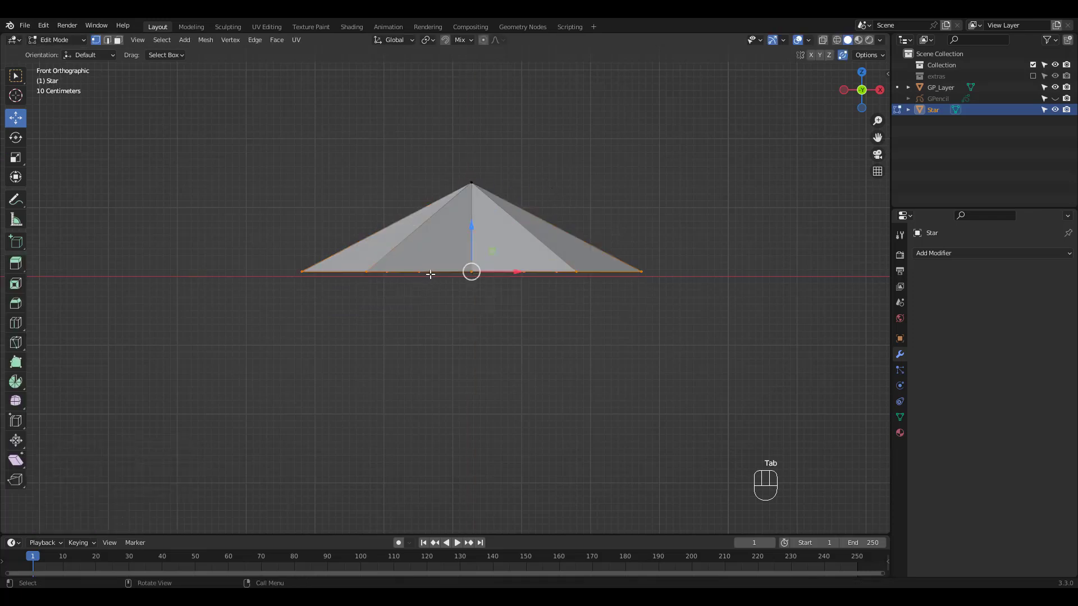
pyautogui.keyDown('alt'); pyautogui.click(415, 273); pyautogui.keyUp('alt')
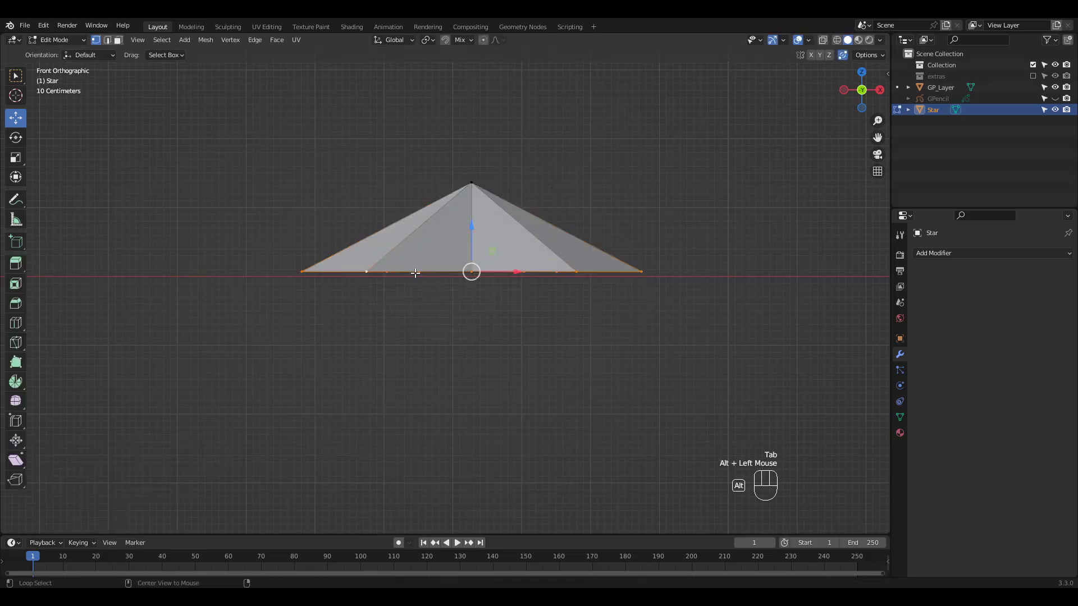
pyautogui.keyDown('alt'); pyautogui.click(336, 272); pyautogui.keyUp('alt')
pyautogui.press('g')
pyautogui.press('z')
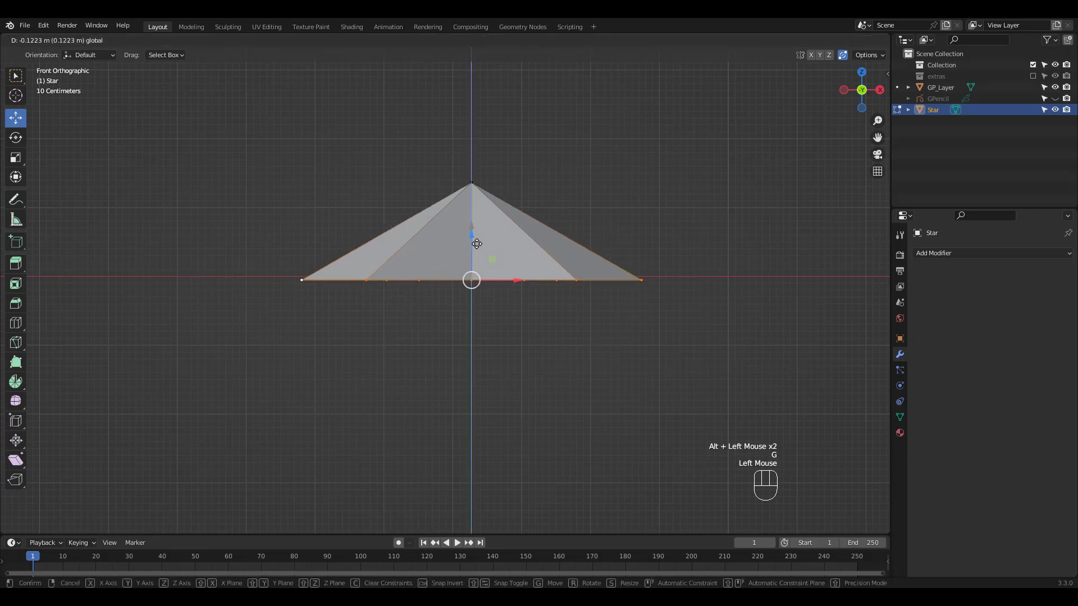
pyautogui.click(457, 173)
pyautogui.moveTo(476, 158); pyautogui.dragTo(478, 187)
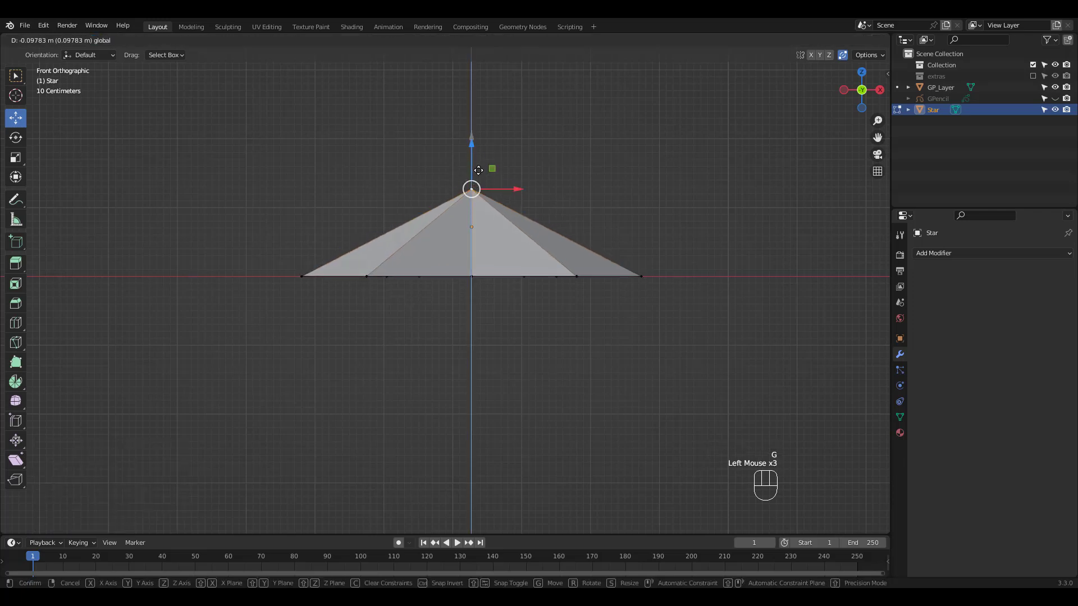
# Box-select the faces around the star's centre and delete them
pyautogui.moveTo(478, 186); pyautogui.dragTo(520, 229, button='middle')
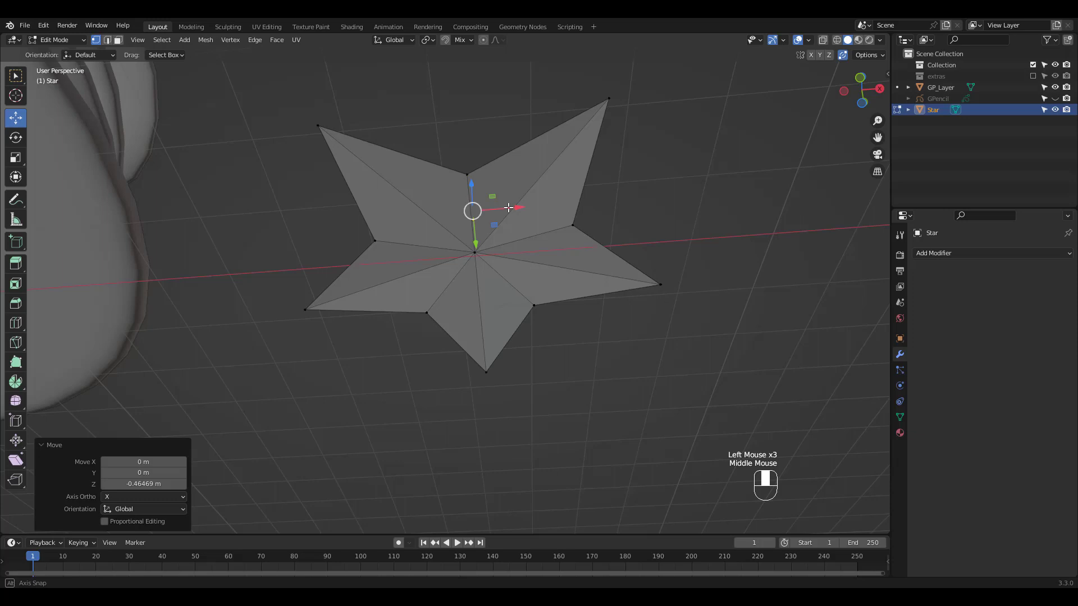
pyautogui.moveTo(399, 181); pyautogui.dragTo(535, 284)
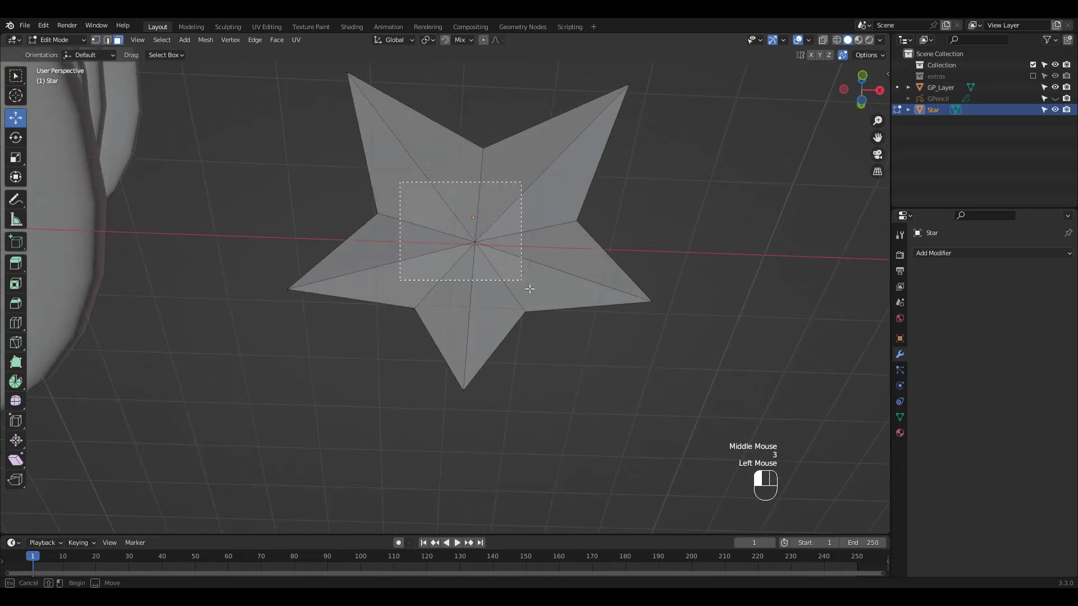
pyautogui.press('3')
pyautogui.press('x')
pyautogui.click(526, 274)
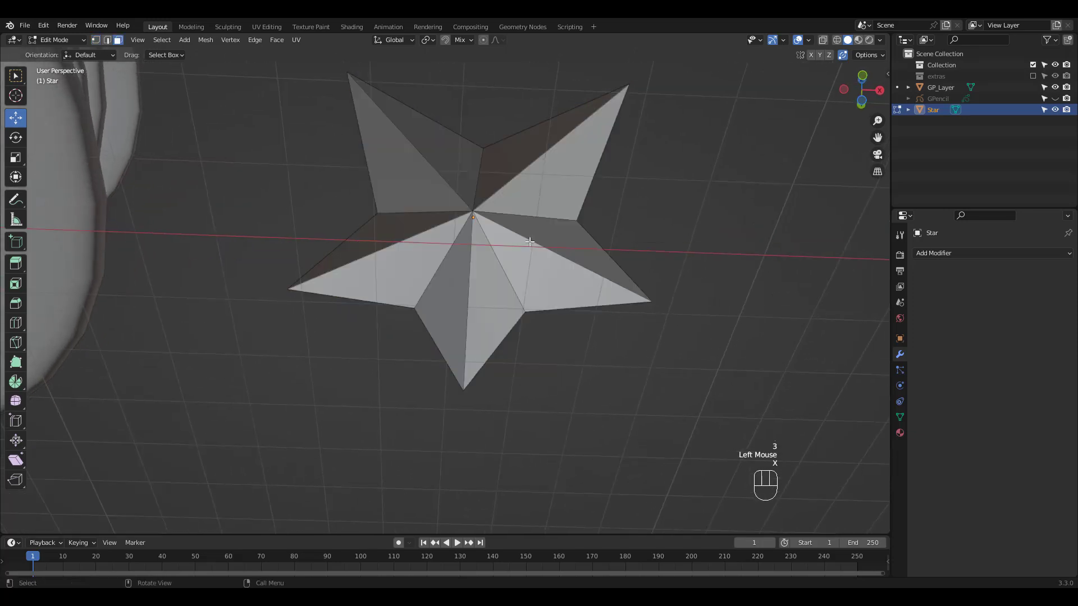
pyautogui.moveTo(526, 274)
pyautogui.mouseDown(button='middle')
pyautogui.moveTo(546, 215)
pyautogui.moveTo(552, 276)
pyautogui.mouseUp(button='middle')
pyautogui.press('Tab')
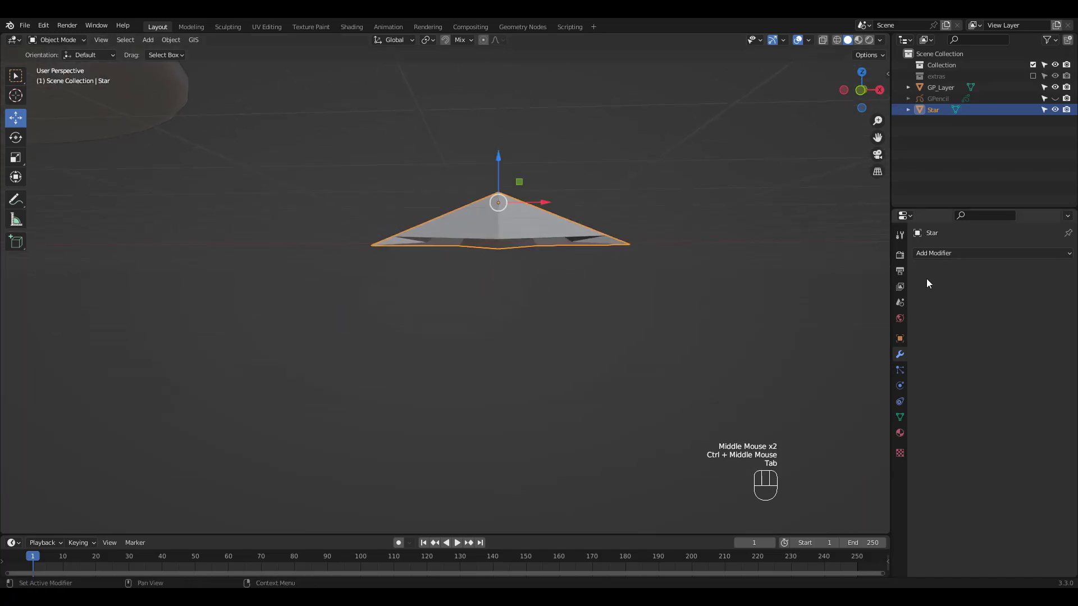
pyautogui.click(934, 254)
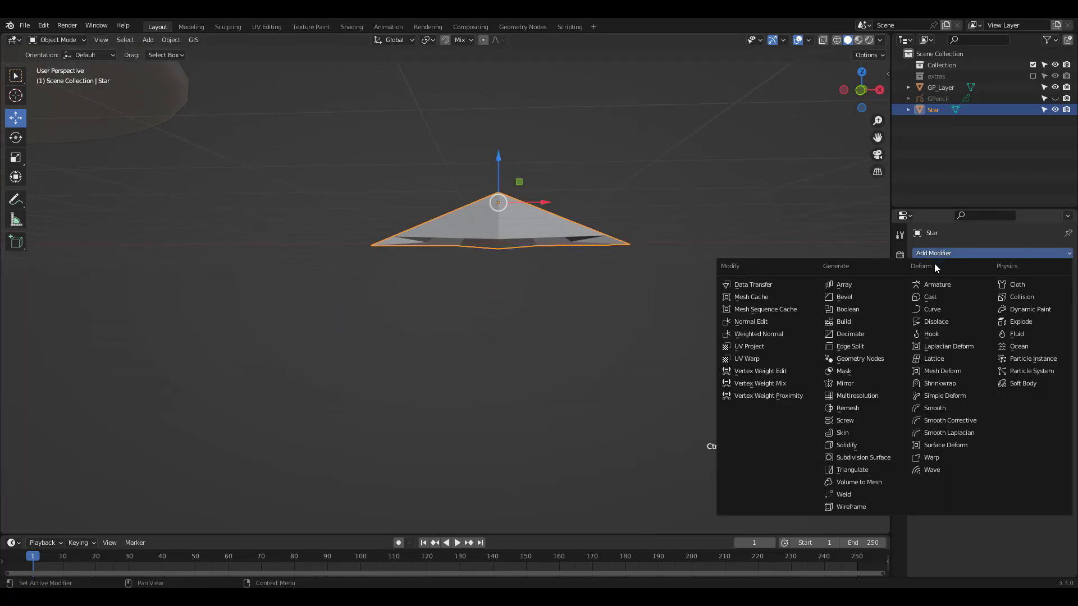
pyautogui.click(857, 383)
pyautogui.click(1043, 288)
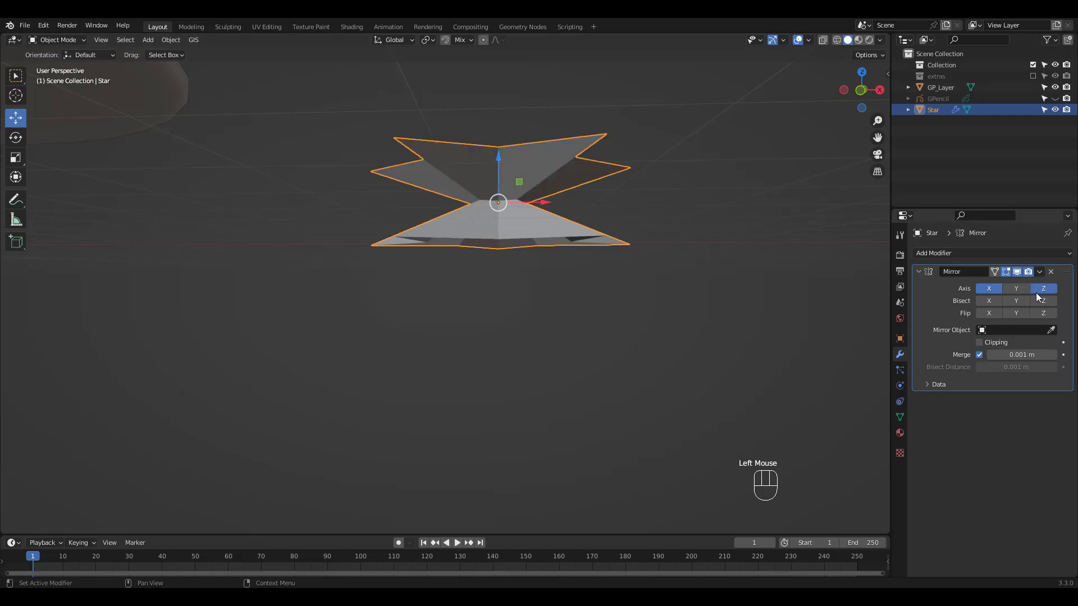
pyautogui.click(996, 292)
pyautogui.moveTo(618, 303)
pyautogui.keyDown('ctrl'); pyautogui.mouseDown(button='middle')
pyautogui.moveTo(624, 242)
pyautogui.moveTo(633, 256)
pyautogui.moveTo(659, 178)
pyautogui.mouseUp(button='middle'); pyautogui.keyUp('ctrl')
pyautogui.hotkey('ctrl', 'z')
pyautogui.hotkey('ctrl', 'z')
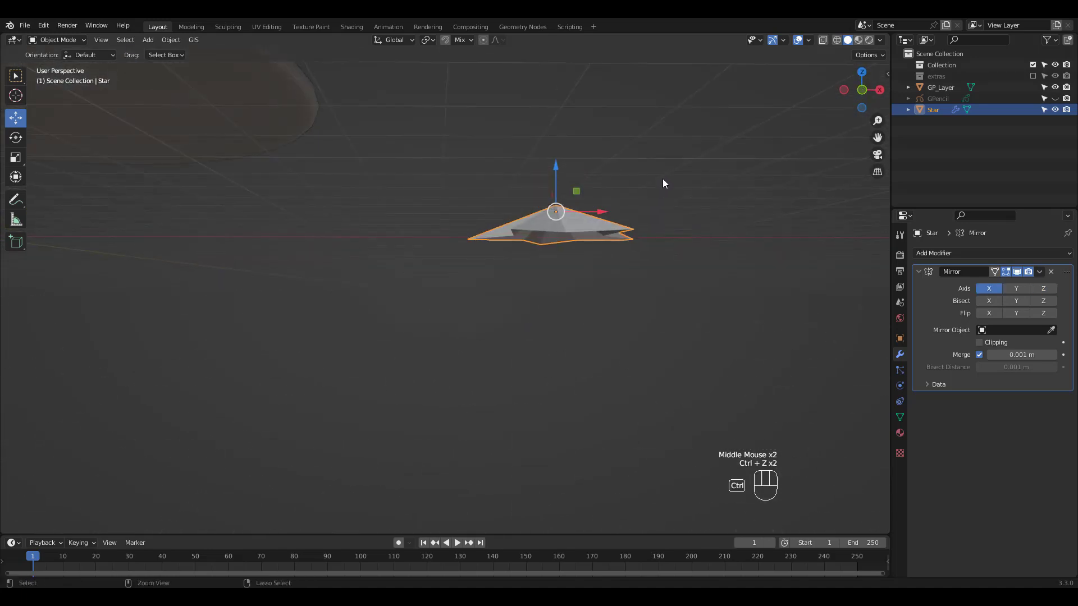
pyautogui.hotkey('ctrl', 'z')
pyautogui.click(598, 224)
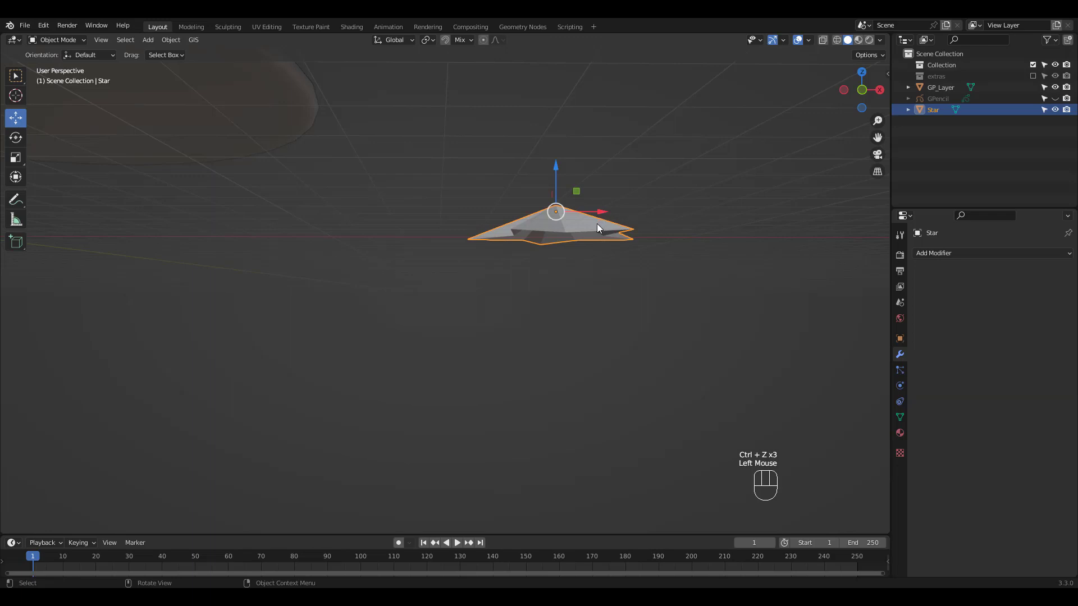
# Set the star's origin to the 3D cursor
pyautogui.rightClick(597, 224)
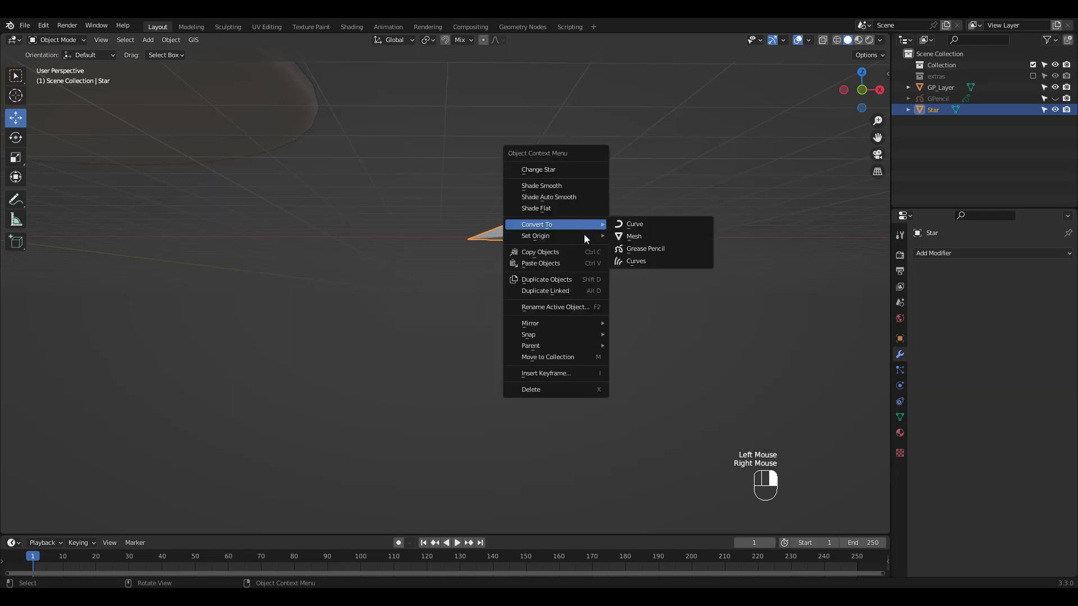
pyautogui.moveTo(536, 236)
pyautogui.click(635, 259)
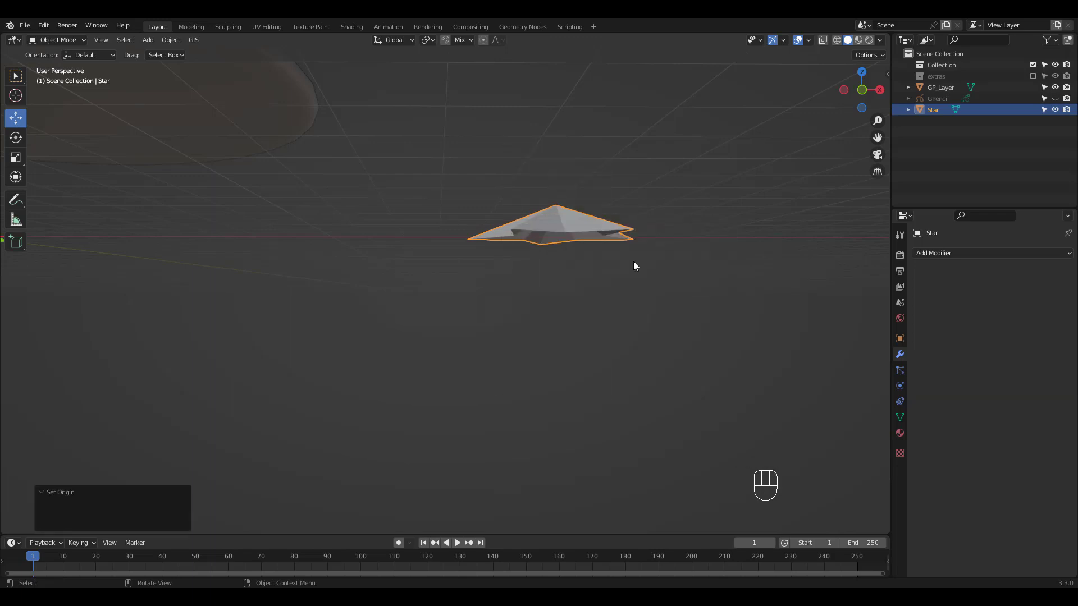
pyautogui.moveTo(614, 211); pyautogui.dragTo(605, 220, button='middle')
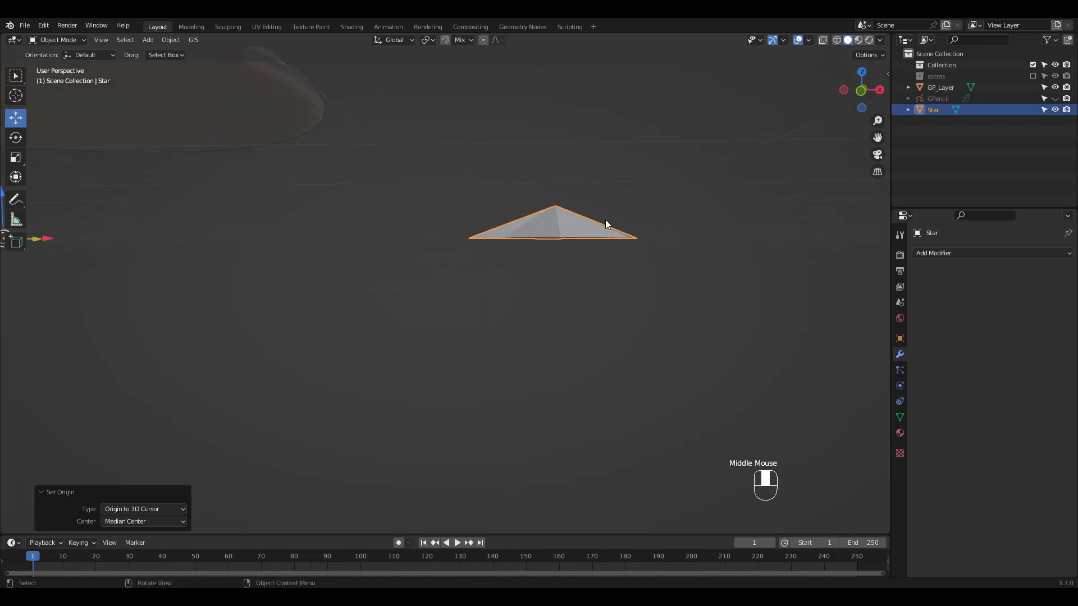
pyautogui.click(600, 227)
# Add a Mirror modifier on the Z axis only and apply it
pyautogui.click(959, 253)
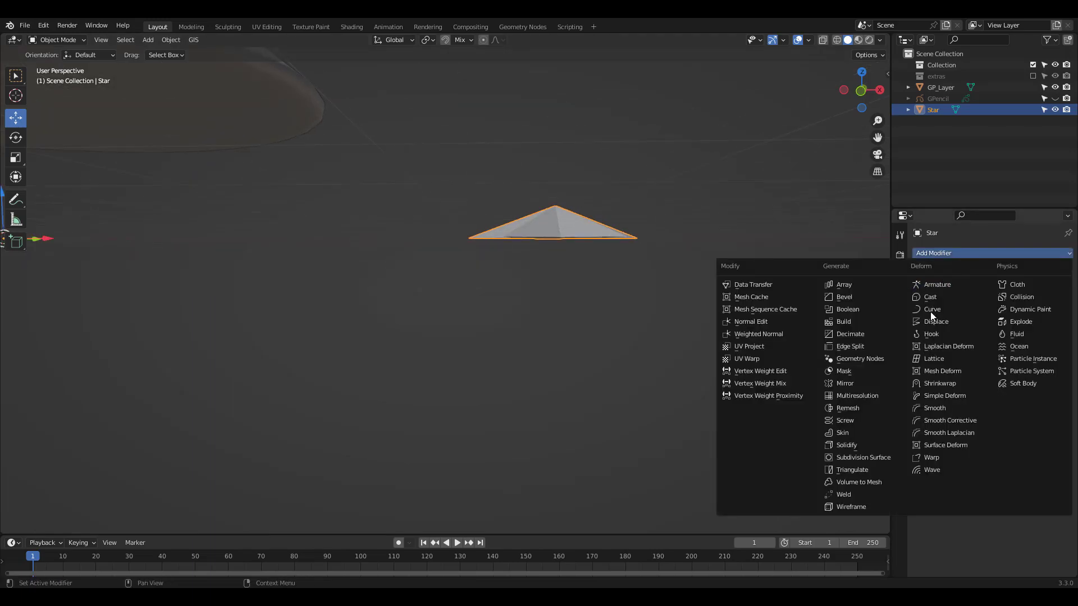
pyautogui.click(865, 384)
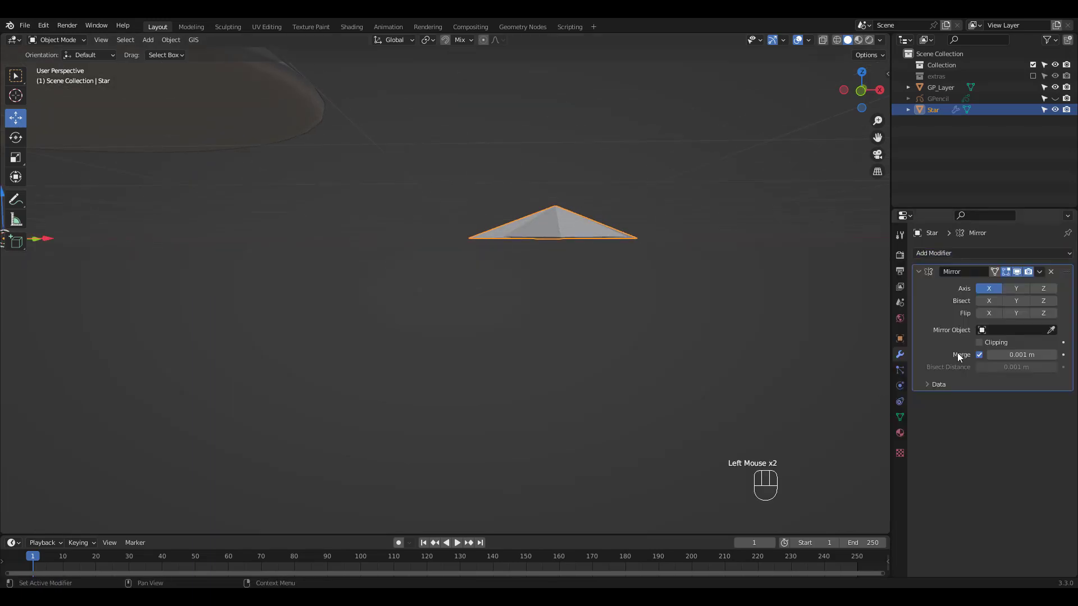
pyautogui.click(1045, 289)
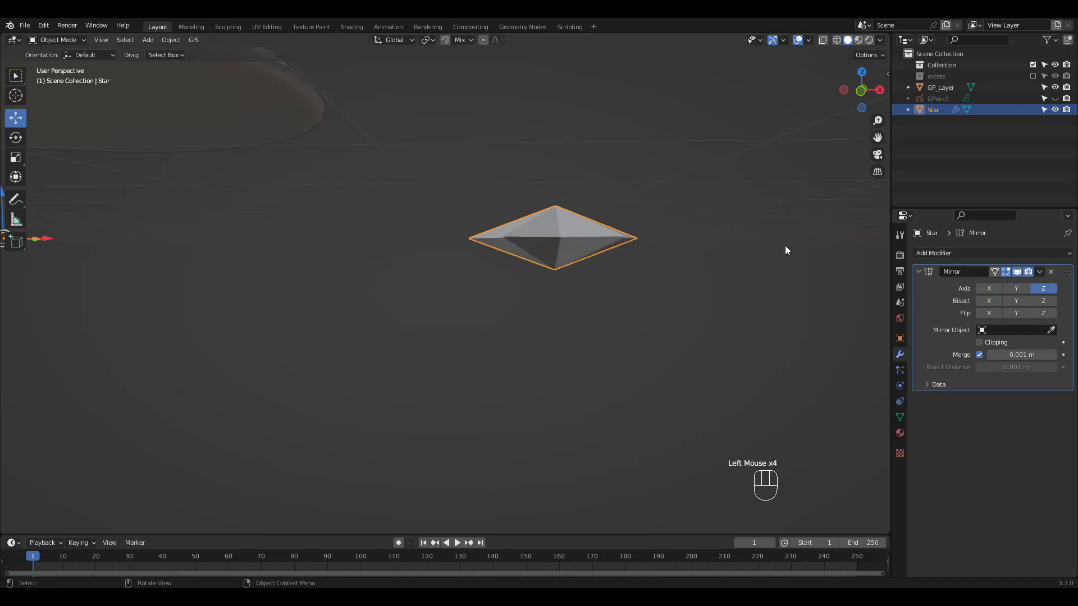
pyautogui.hotkey('ctrl', 'a')
# Set the star's origin to geometry and rotate it 90° about X to stand upright
pyautogui.moveTo(858, 274)
pyautogui.keyDown('shift'); pyautogui.mouseDown(button='middle')
pyautogui.moveTo(570, 238)
pyautogui.moveTo(590, 224)
pyautogui.moveTo(560, 285)
pyautogui.mouseUp(button='middle'); pyautogui.keyUp('shift')
pyautogui.rightClick(535, 263)
pyautogui.click(612, 278)
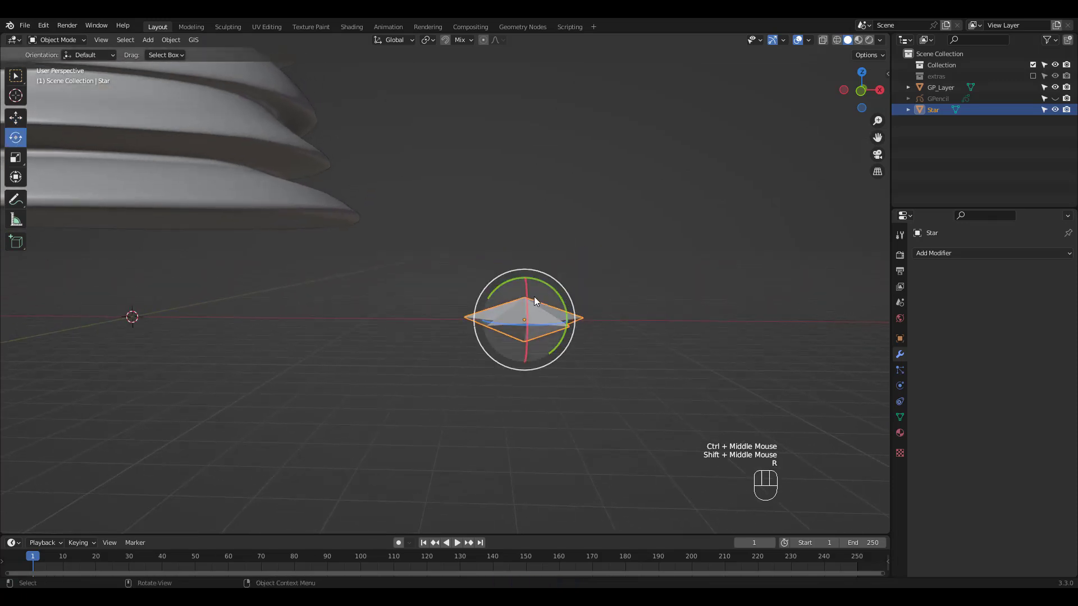
pyautogui.moveTo(533, 297); pyautogui.dragTo(569, 284)
pyautogui.press('KP_9')
pyautogui.press('KP_0')
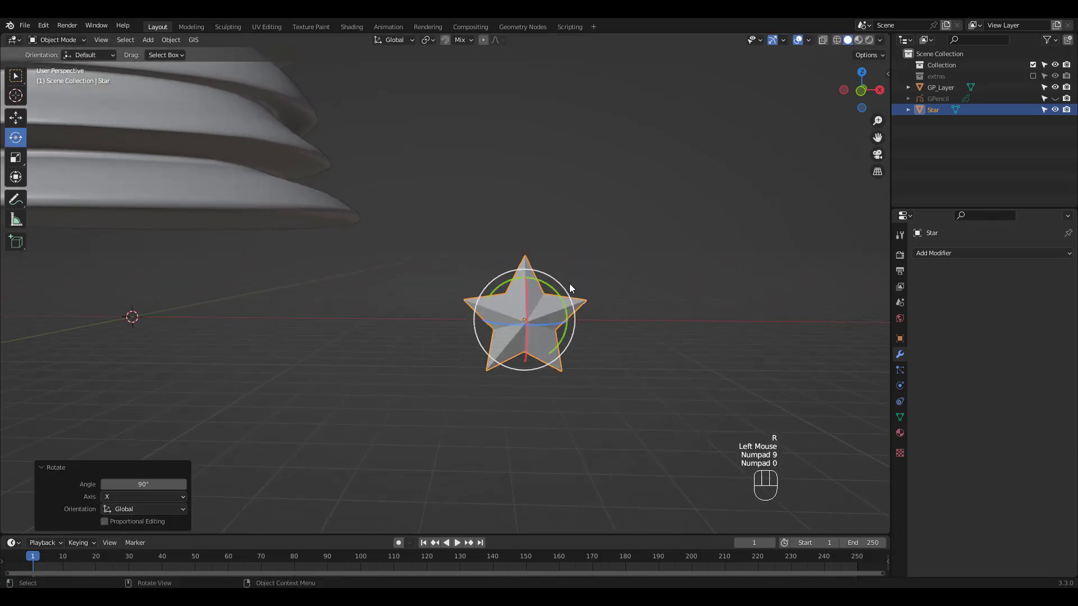
pyautogui.moveTo(567, 200)
pyautogui.keyDown('ctrl'); pyautogui.mouseDown(button='middle')
pyautogui.moveTo(554, 235)
pyautogui.moveTo(571, 358)
pyautogui.mouseUp(button='middle'); pyautogui.keyUp('ctrl')
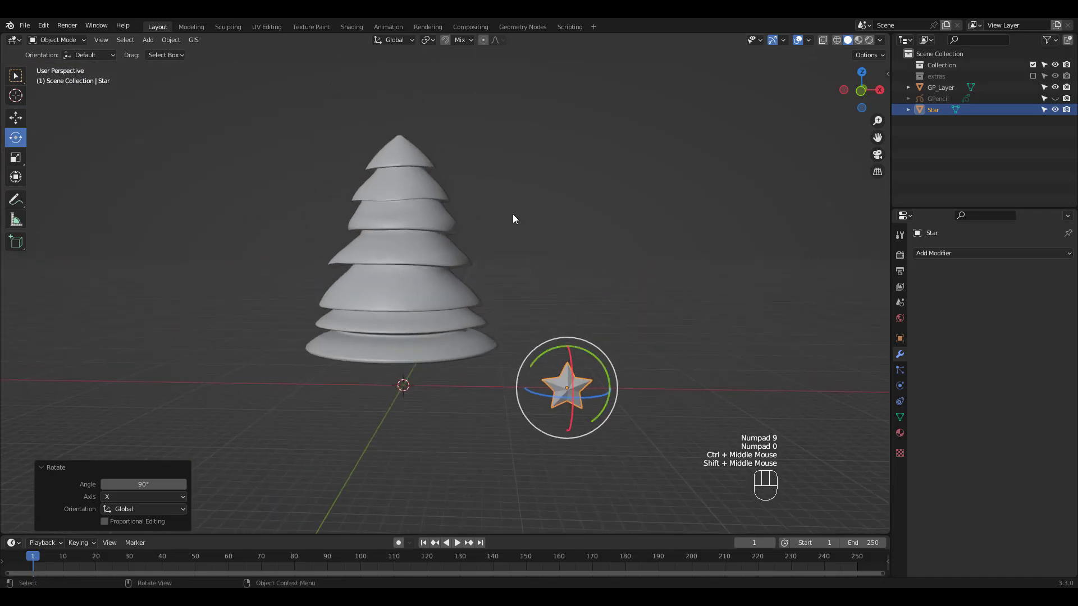
# In Front view, select the star and move it above the top of the tree
pyautogui.press('KP_1')
pyautogui.click(572, 378)
pyautogui.press('g')
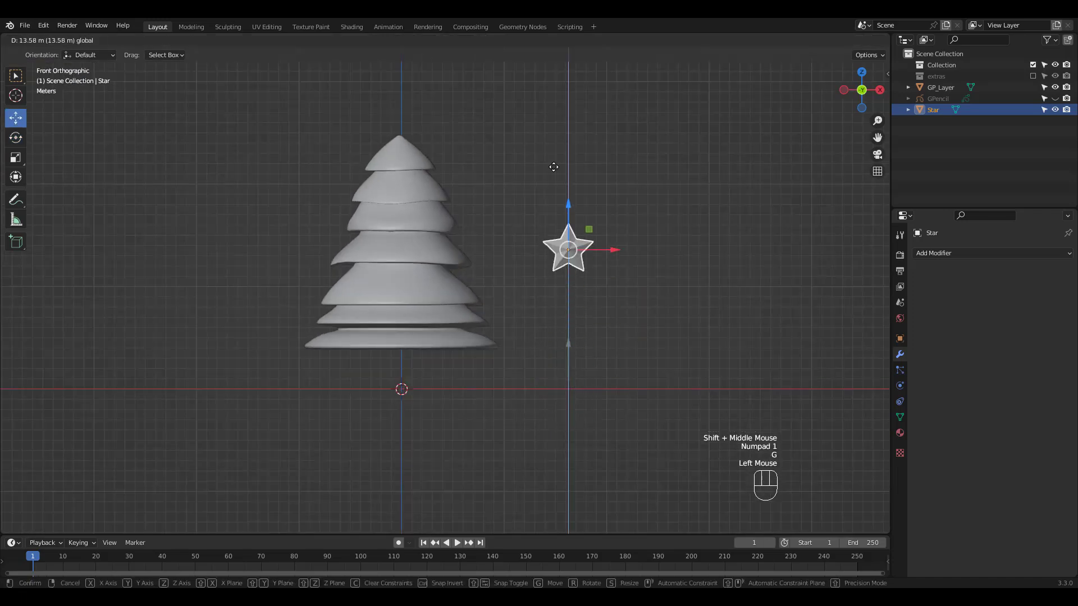
pyautogui.click(564, 77)
pyautogui.moveTo(612, 109); pyautogui.dragTo(446, 108)
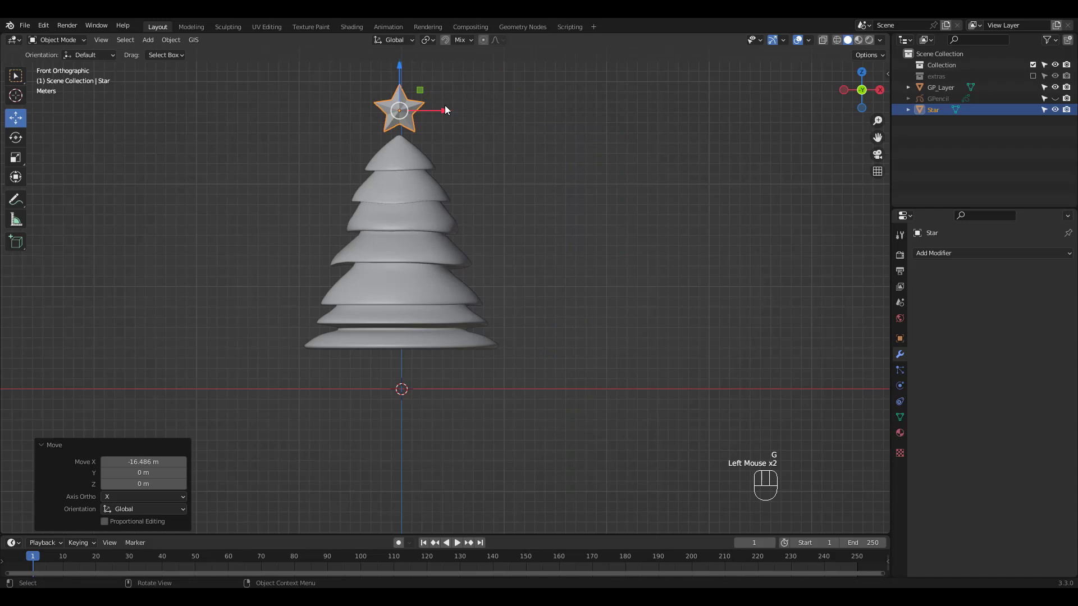
# Lower the star onto the tree's tip and apply its rotation and scale
pyautogui.moveTo(444, 105)
pyautogui.keyDown('ctrl'); pyautogui.mouseDown(button='middle')
pyautogui.moveTo(442, 88)
pyautogui.moveTo(469, 139)
pyautogui.mouseUp(button='middle'); pyautogui.keyUp('ctrl')
pyautogui.moveTo(394, 127); pyautogui.dragTo(393, 166)
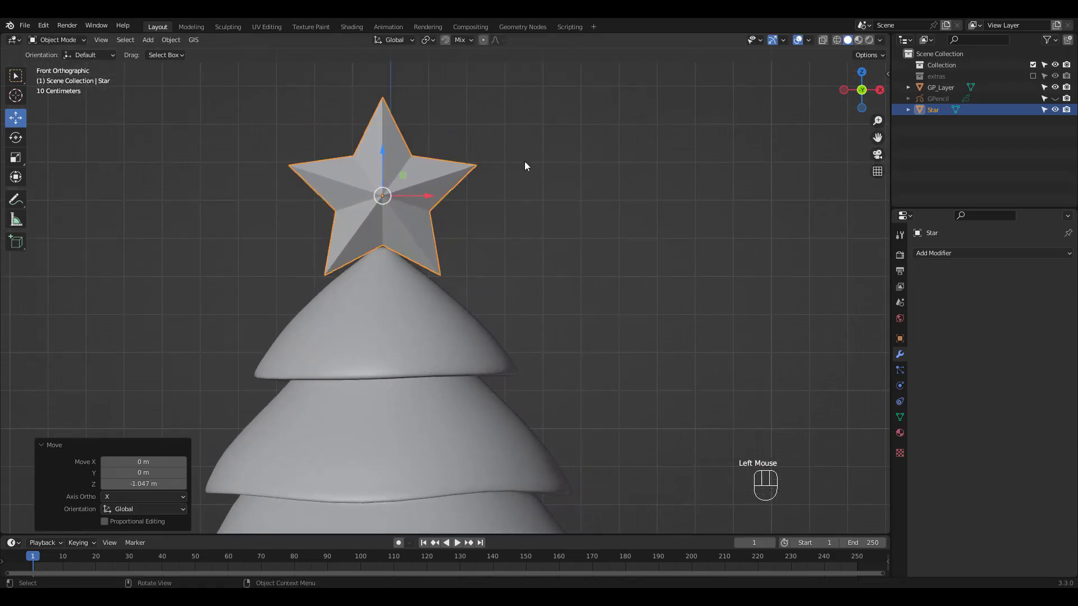
pyautogui.moveTo(525, 164)
pyautogui.keyDown('ctrl'); pyautogui.mouseDown(button='middle')
pyautogui.moveTo(503, 258)
pyautogui.moveTo(529, 290)
pyautogui.moveTo(689, 291)
pyautogui.moveTo(496, 274)
pyautogui.moveTo(455, 250)
pyautogui.moveTo(552, 153)
pyautogui.moveTo(559, 172)
pyautogui.moveTo(539, 174)
pyautogui.mouseUp(button='middle'); pyautogui.keyUp('ctrl')
pyautogui.hotkey('ctrl', 'a')
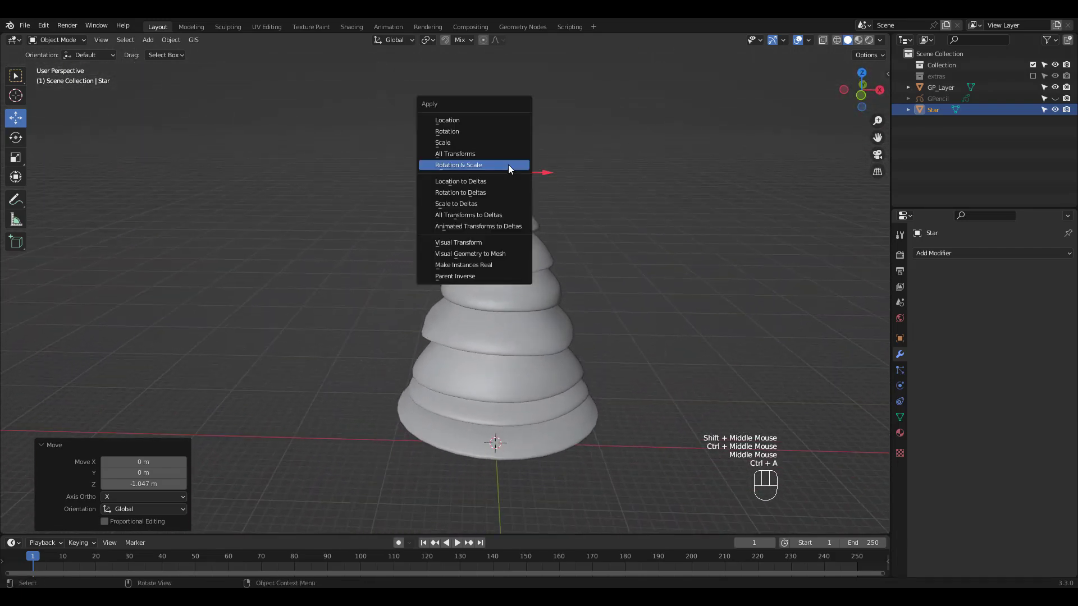
pyautogui.click(508, 165)
# Add a circle mesh, then scale and tilt it into a slanted ring at the tree's base
pyautogui.click(696, 336)
pyautogui.hotkey('shift', 'a')
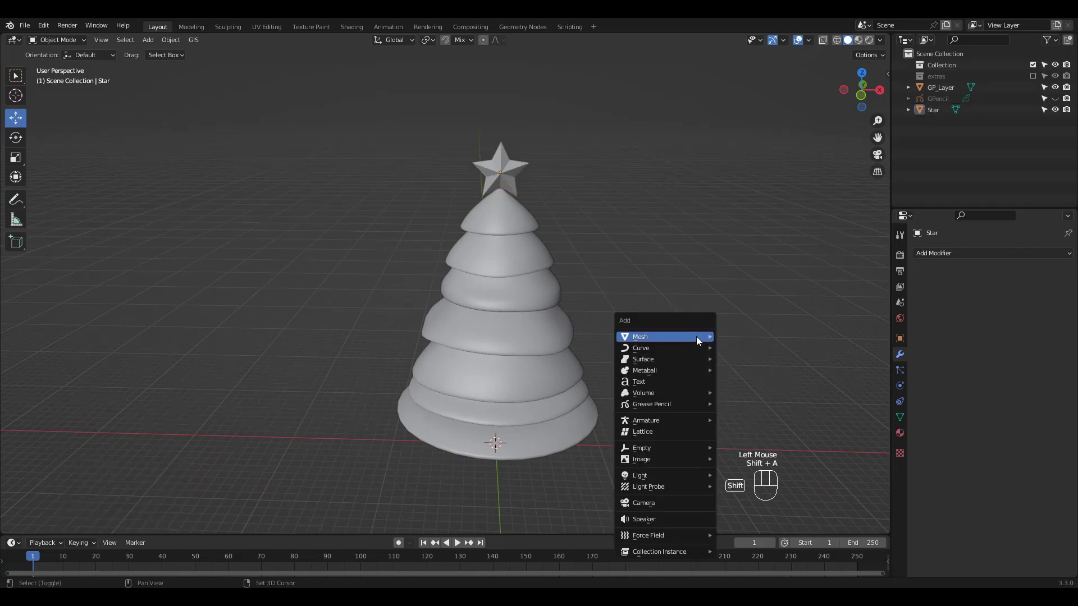
pyautogui.moveTo(666, 337)
pyautogui.click(774, 83)
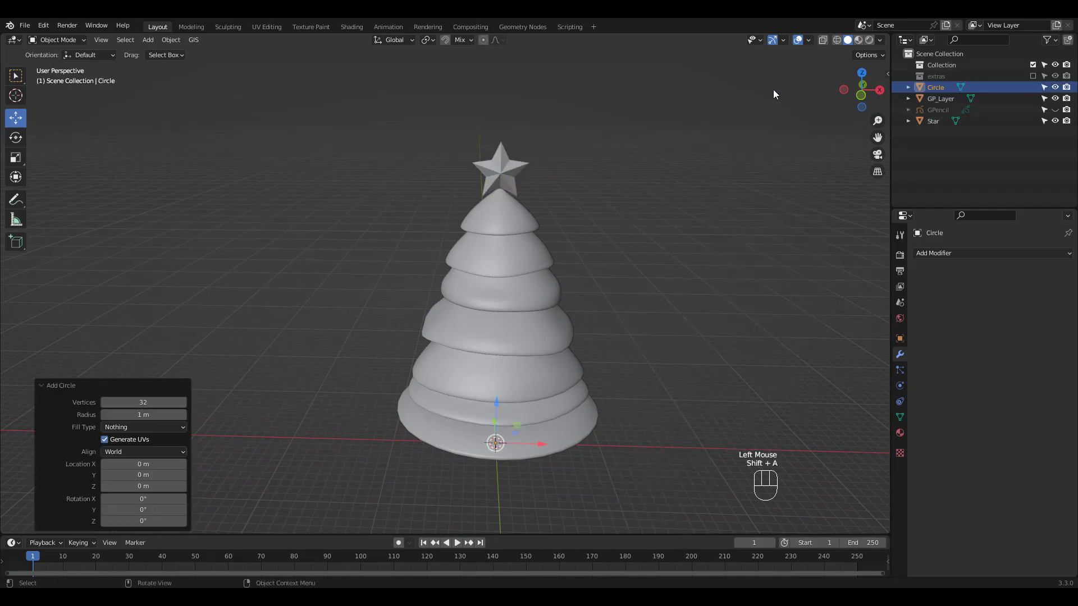
pyautogui.press('s')
pyautogui.click(797, 523)
pyautogui.press('KP_1')
pyautogui.press('g')
pyautogui.click(534, 339)
pyautogui.press('s')
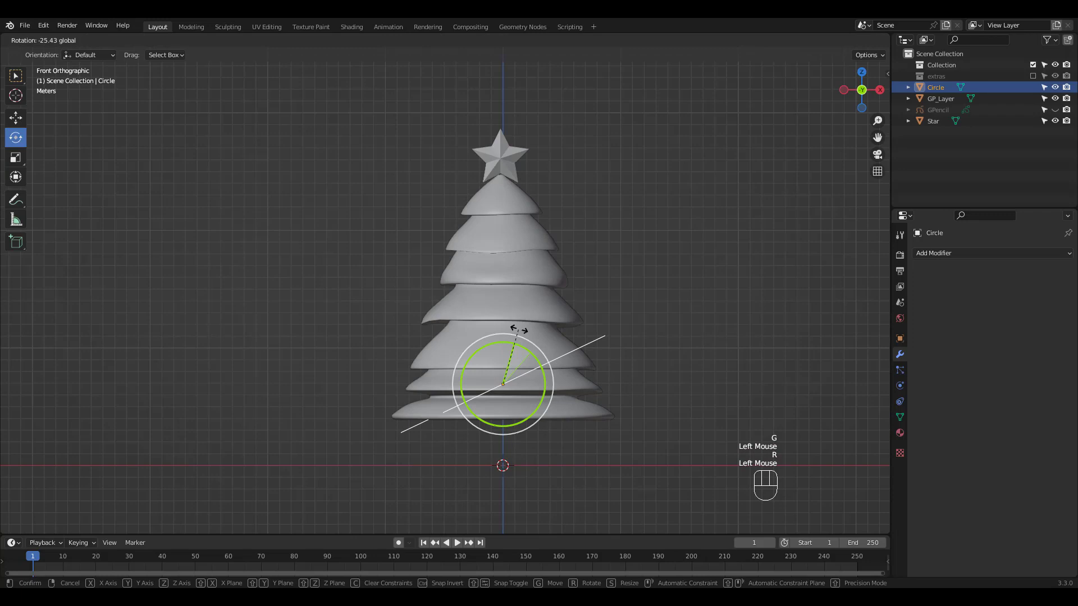
pyautogui.click(505, 368)
# Duplicate the ring twice, placing the copies at the middle and upper tiers
pyautogui.hotkey('shift', 'd')
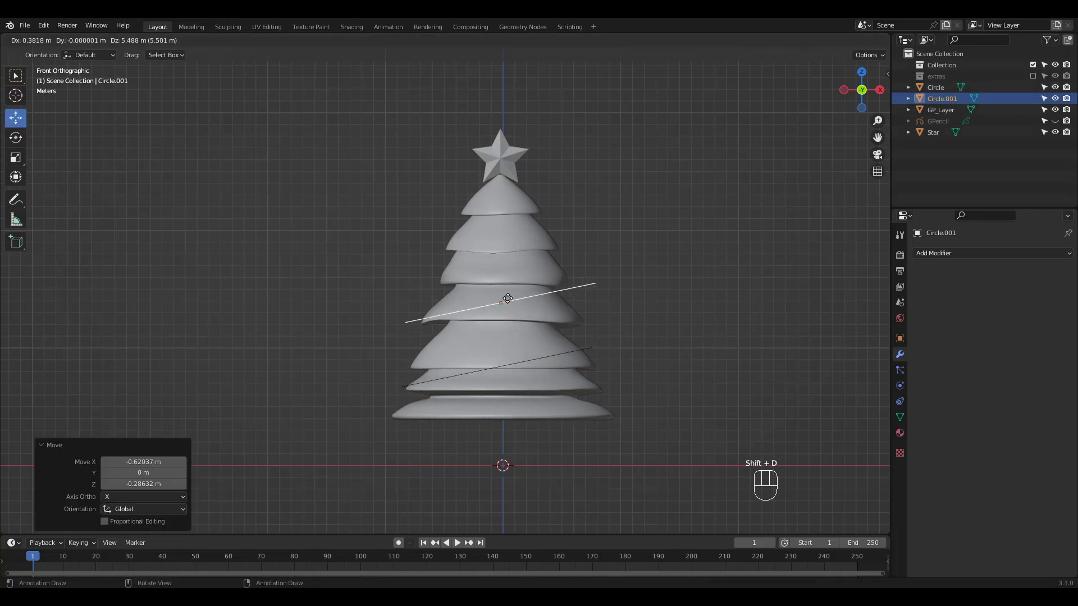
pyautogui.rightClick(510, 323)
pyautogui.moveTo(496, 368); pyautogui.dragTo(495, 298)
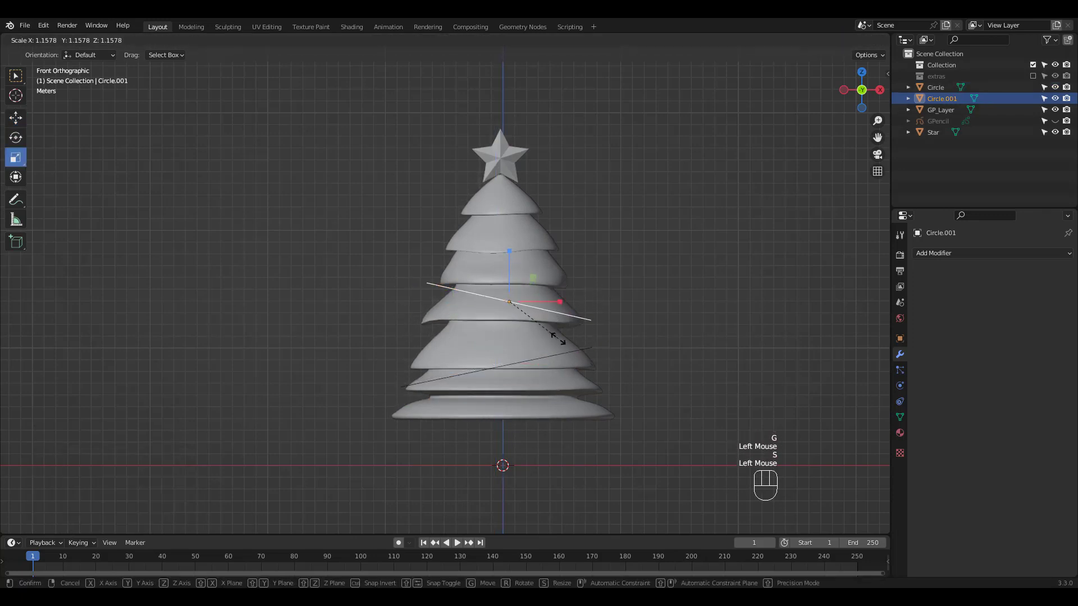
pyautogui.press('g')
pyautogui.click(522, 309)
pyautogui.hotkey('shift', 'd')
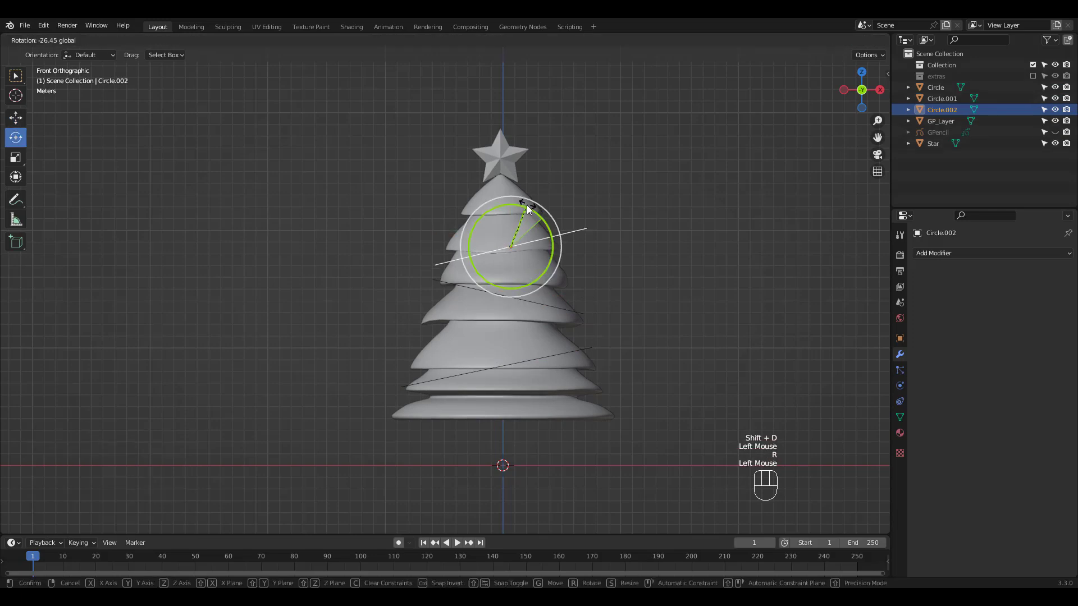
pyautogui.press('g')
pyautogui.press('g')
pyautogui.click(496, 226)
pyautogui.keyDown('shift'); pyautogui.click(587, 317); pyautogui.keyUp('shift')
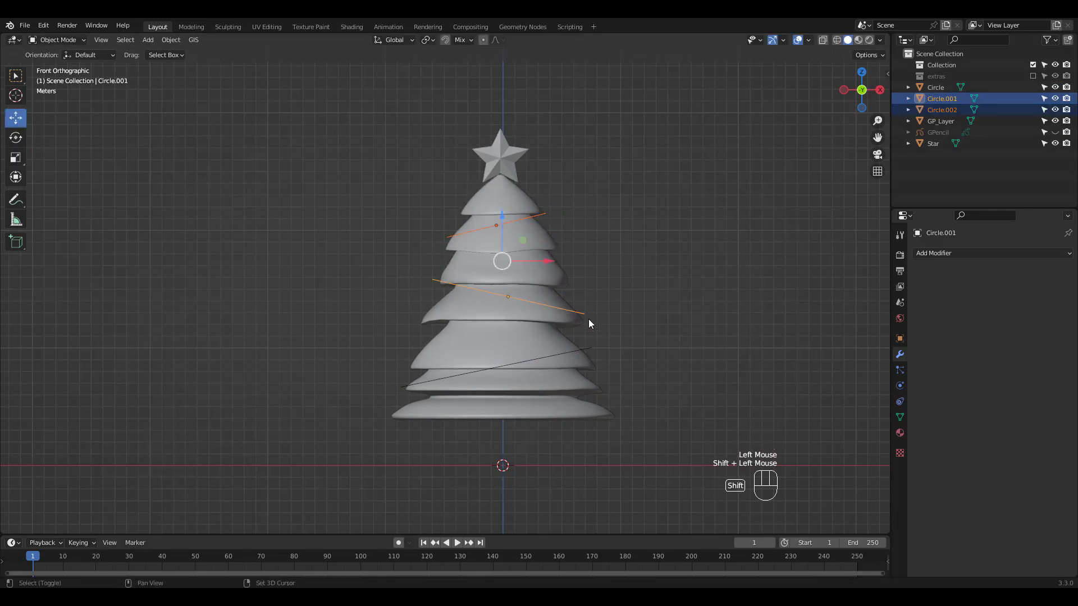
# Select all three rings and convert them to curves
pyautogui.keyDown('shift'); pyautogui.click(593, 351); pyautogui.keyUp('shift')
pyautogui.press('q')
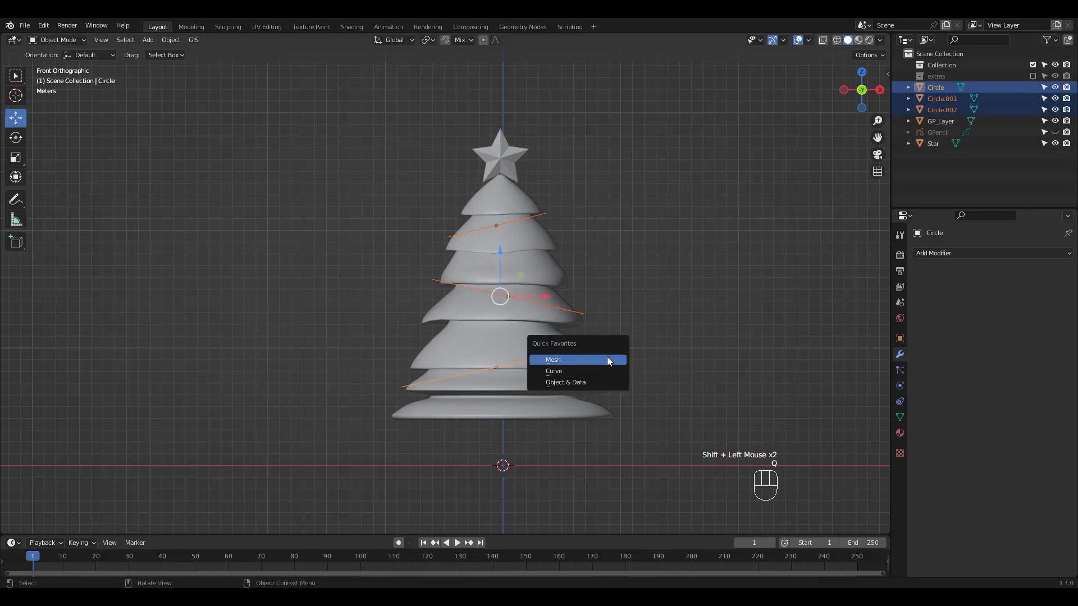
pyautogui.click(606, 370)
# Give the curves a 0.04 m bevel depth and apply Shade Auto Smooth
pyautogui.click(900, 401)
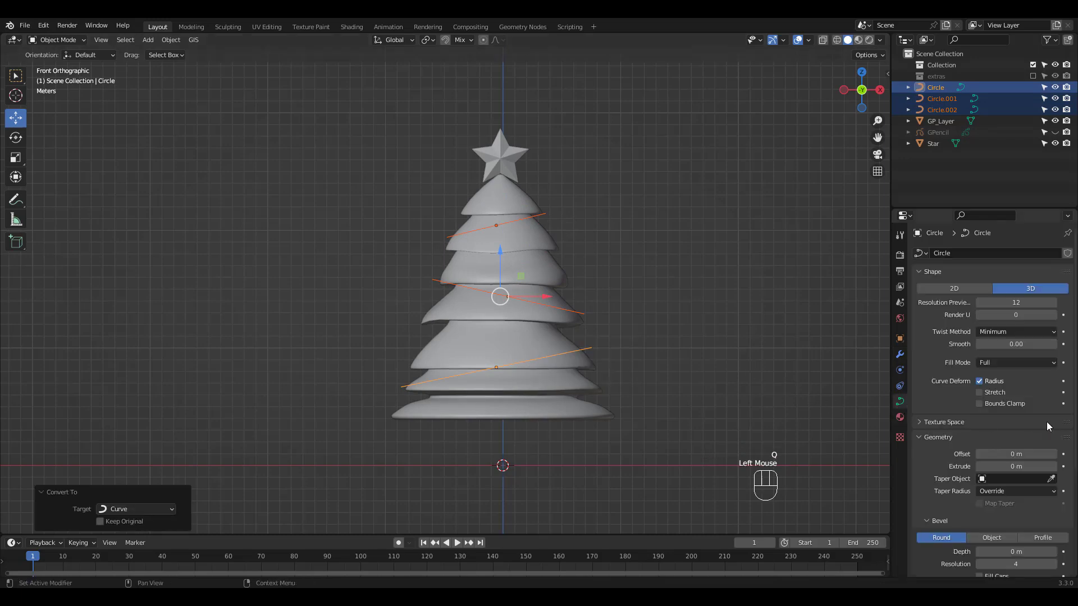
pyautogui.scroll(-5, 1010, 393)
pyautogui.keyDown('shift'); pyautogui.moveTo(1016, 426); pyautogui.dragTo(1022, 428); pyautogui.keyUp('shift')
pyautogui.hotkey('ctrl', 'z')
pyautogui.rightClick(564, 311)
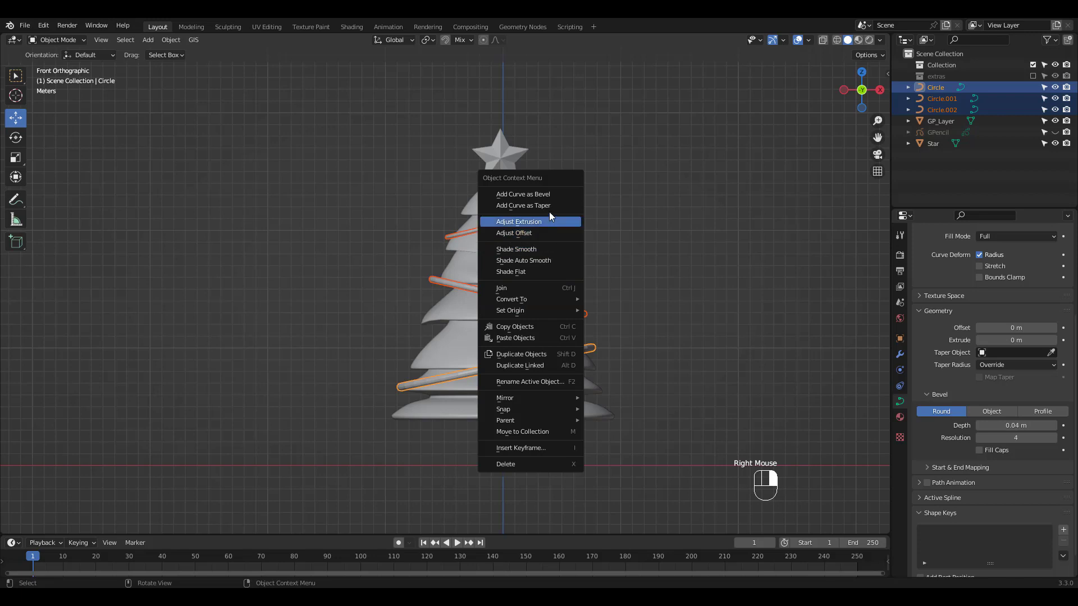
pyautogui.click(546, 261)
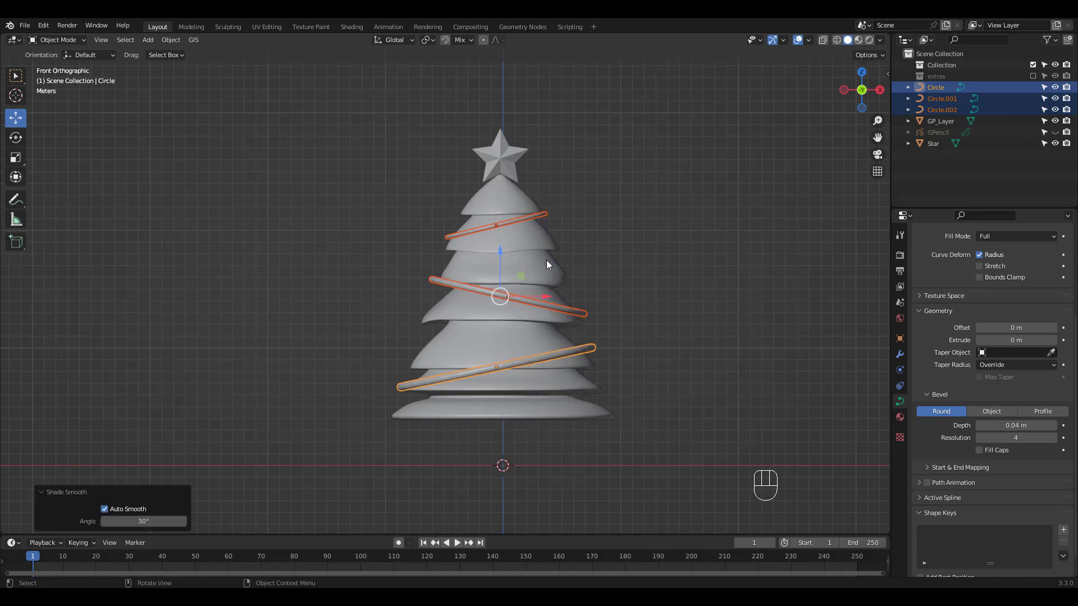
# Add a circle mesh for the trunk and fill it into a disc in Edit Mode
pyautogui.click(648, 278)
pyautogui.hotkey('shift', 'a')
pyautogui.moveTo(592, 277)
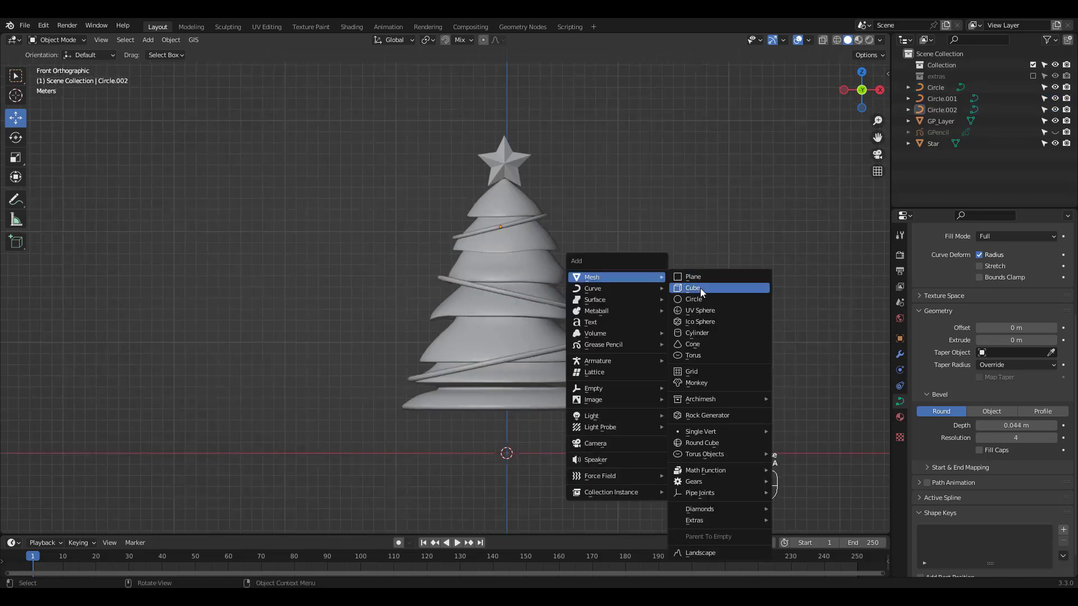
pyautogui.click(702, 300)
pyautogui.click(530, 457)
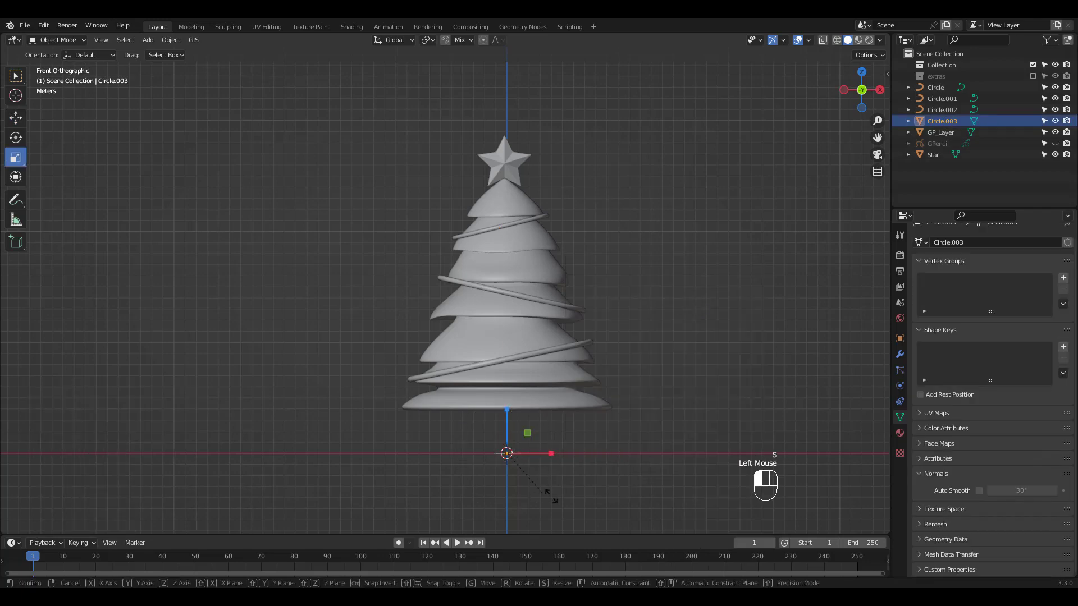
pyautogui.press('Tab')
pyautogui.moveTo(534, 459); pyautogui.dragTo(551, 443, button='middle')
pyautogui.press('a')
pyautogui.press('f')
# Extrude the disc upward and taper its top into a cone-shaped trunk
pyautogui.press('KP_1')
pyautogui.press('e')
pyautogui.click(552, 428)
pyautogui.click(16, 157)
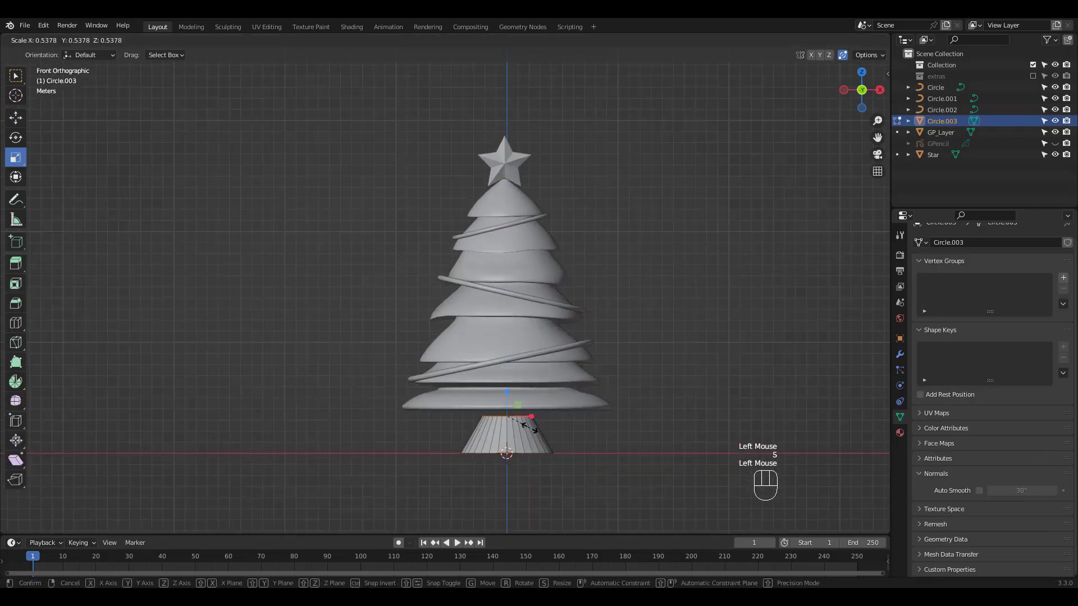
pyautogui.moveTo(556, 429)
pyautogui.mouseDown()
pyautogui.moveTo(532, 440)
pyautogui.moveTo(652, 316)
pyautogui.mouseUp()
pyautogui.keyDown('alt'); pyautogui.click(502, 425); pyautogui.keyUp('alt')
pyautogui.click(15, 117)
# Return to Object Mode and apply Shade Auto Smooth to the trunk
pyautogui.press('Tab')
pyautogui.rightClick(511, 367)
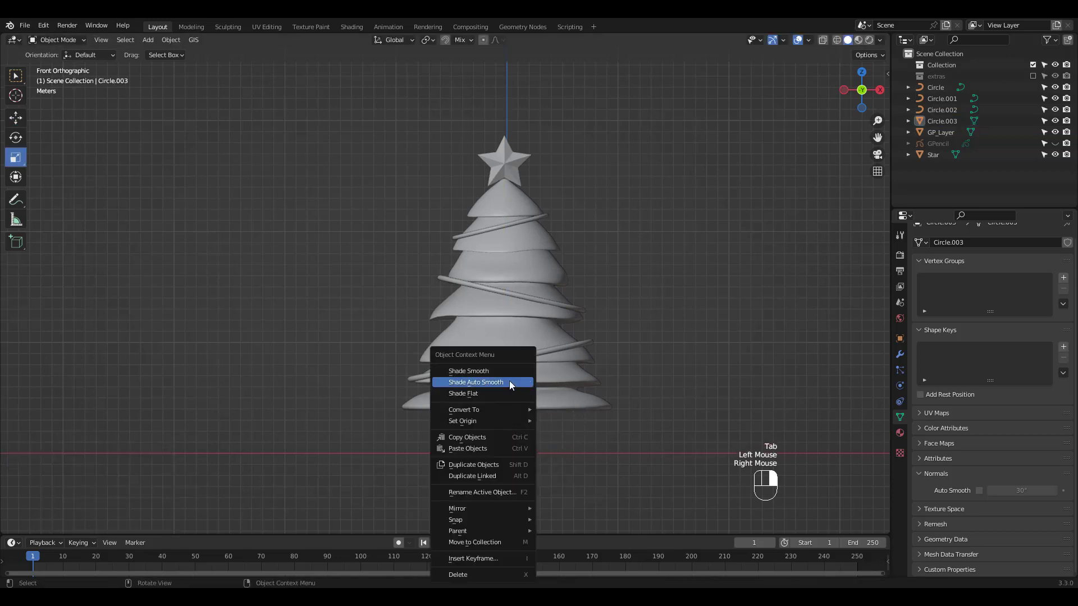
pyautogui.click(508, 380)
pyautogui.keyDown('shift'); pyautogui.moveTo(665, 315); pyautogui.dragTo(657, 298, button='middle'); pyautogui.keyUp('shift')
pyautogui.hotkey('shift', 'a')
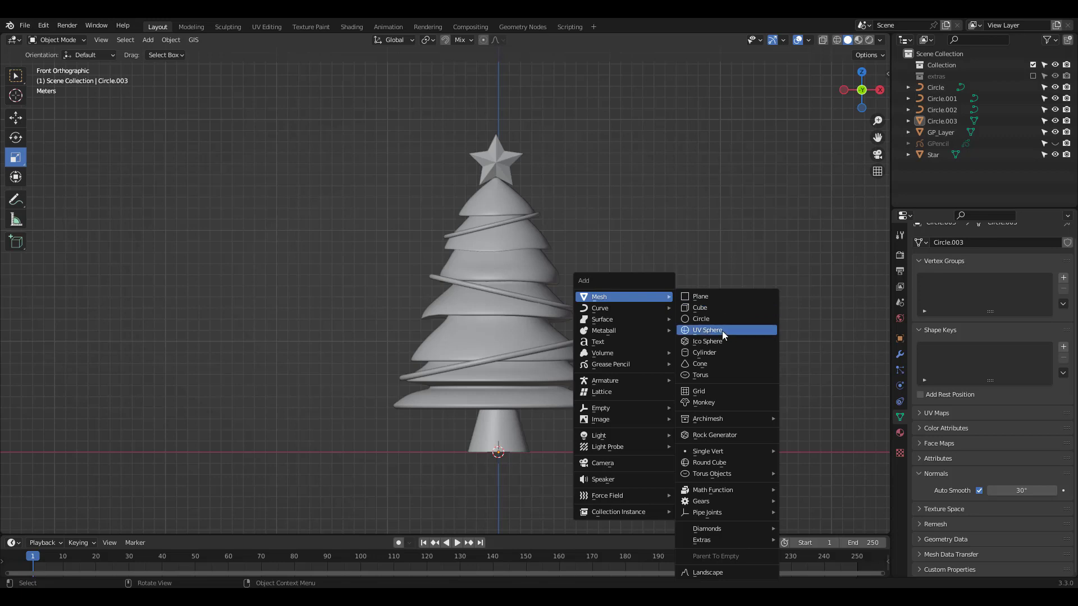
# Add a UV sphere ornament, move it beside the tree and shade it smooth
pyautogui.click(721, 332)
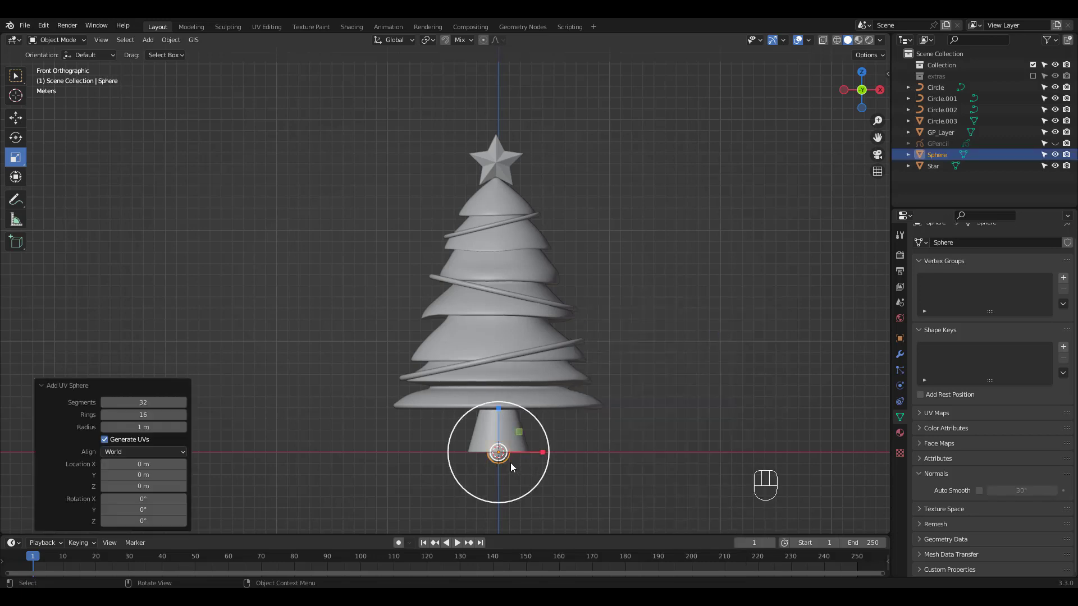
pyautogui.hotkey('shift', 'space')
pyautogui.press('g')
pyautogui.moveTo(503, 459)
pyautogui.mouseDown()
pyautogui.moveTo(584, 399)
pyautogui.moveTo(380, 318)
pyautogui.mouseUp()
pyautogui.rightClick(368, 318)
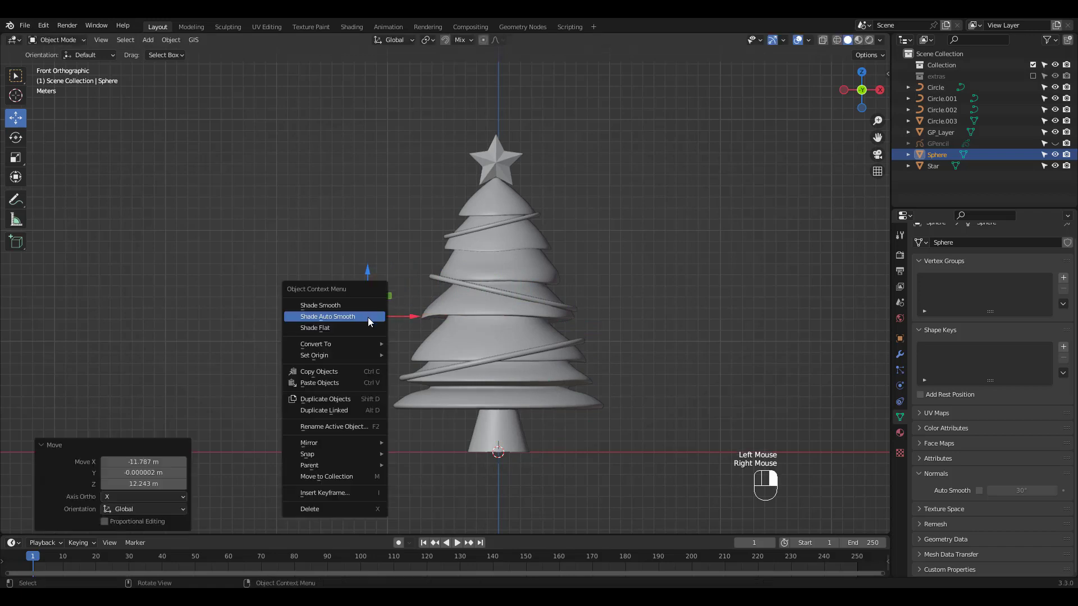
pyautogui.click(369, 317)
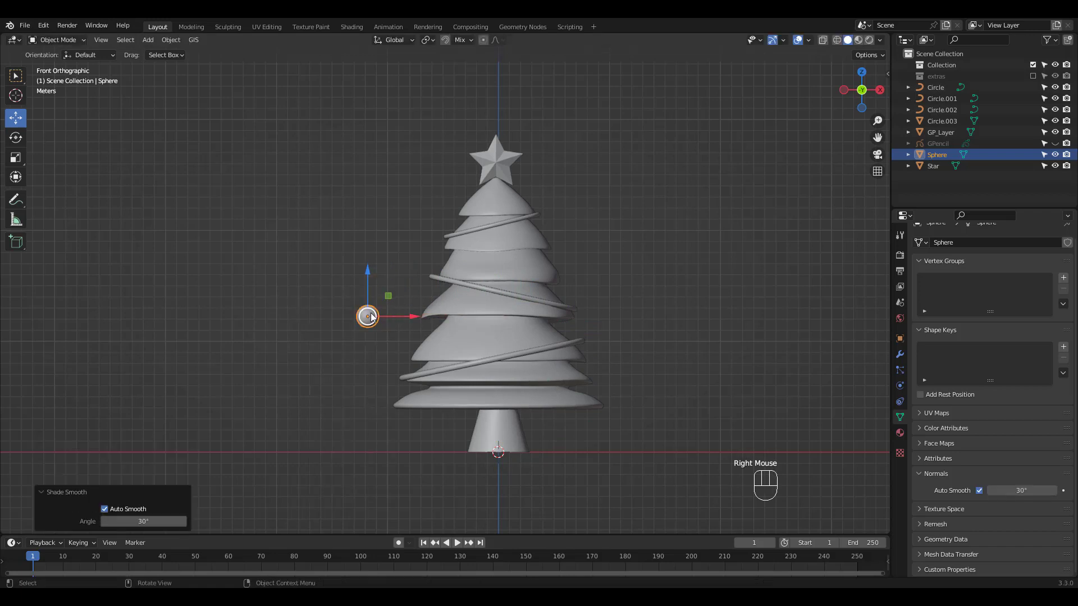
# Set snapping to Face Project and drag the sphere onto the tree's surface
pyautogui.click(474, 39)
pyautogui.click(443, 106)
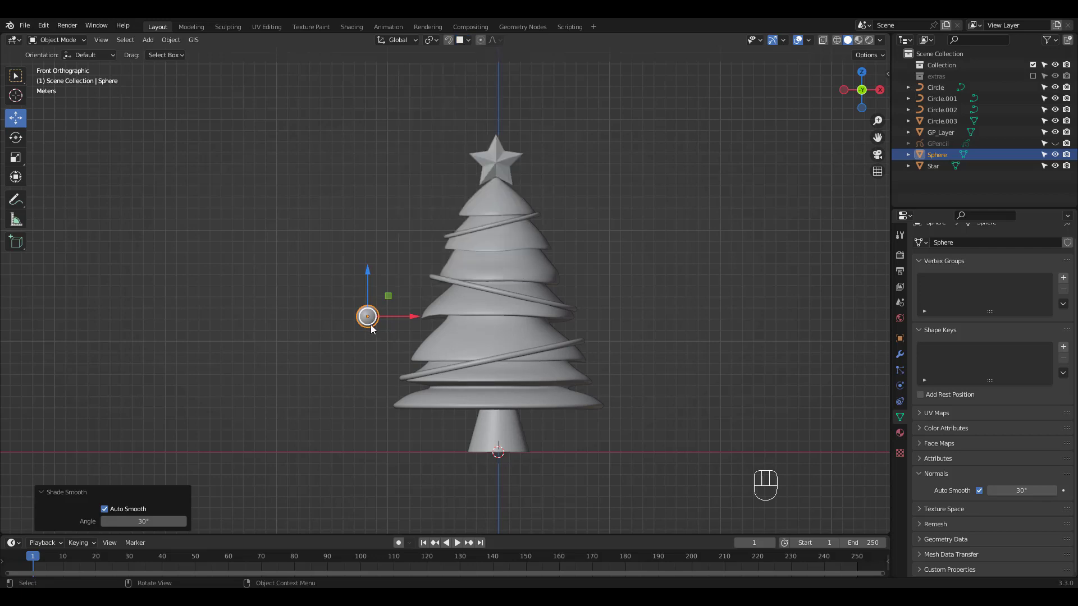
pyautogui.moveTo(368, 317)
pyautogui.keyDown('ctrl'); pyautogui.mouseDown()
pyautogui.moveTo(450, 305)
pyautogui.moveTo(451, 257)
pyautogui.mouseUp(); pyautogui.keyUp('ctrl')
# Duplicate the sphere four times across the tree's tiers and enlarge one lower ornament
pyautogui.hotkey('shift', 'd')
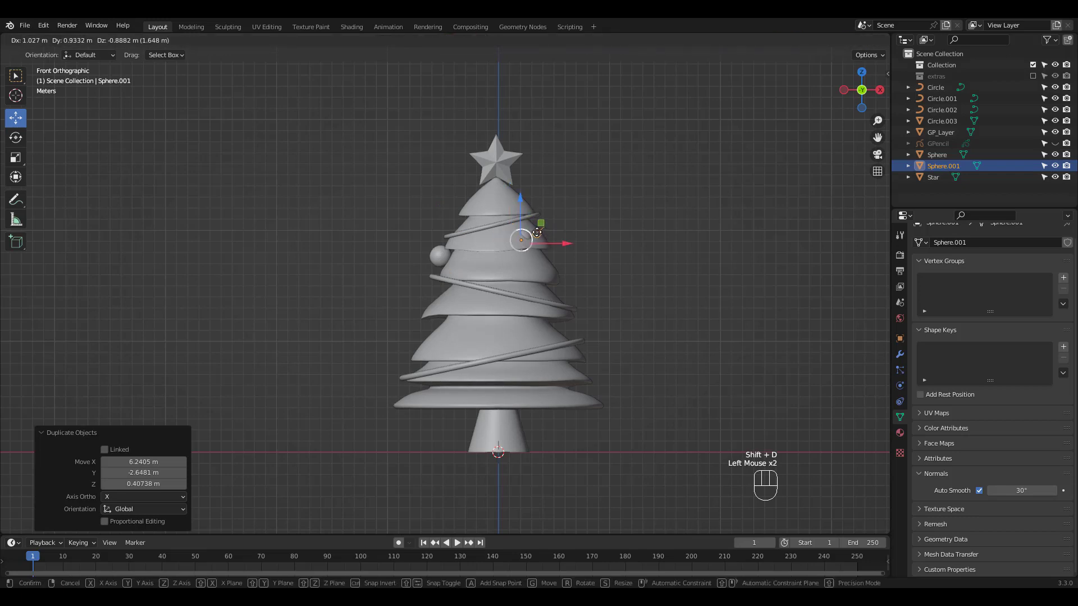
pyautogui.click(552, 224)
pyautogui.moveTo(450, 257); pyautogui.dragTo(474, 261)
pyautogui.click(474, 261)
pyautogui.hotkey('shift', 'd')
pyautogui.click(475, 337)
pyautogui.hotkey('shift', 'd')
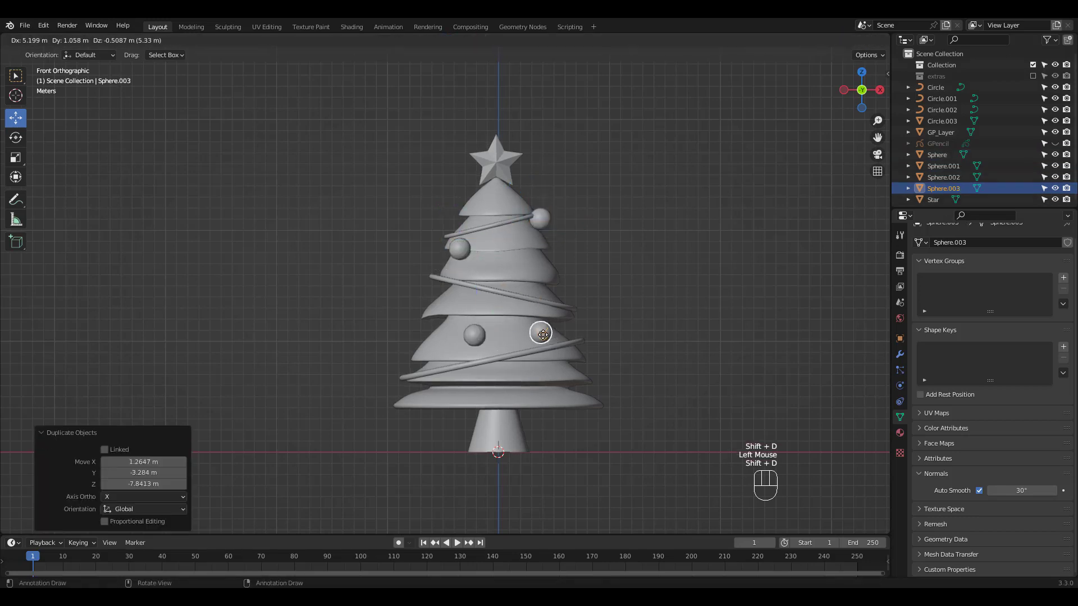
pyautogui.click(534, 269)
pyautogui.hotkey('shift', 'd')
pyautogui.click(556, 410)
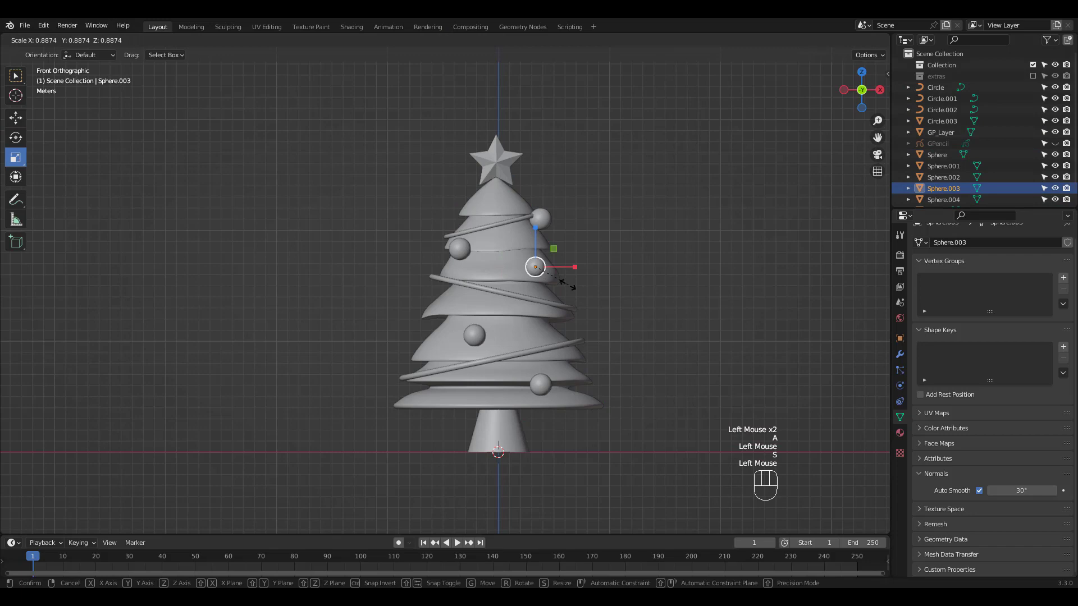
pyautogui.click(16, 157)
pyautogui.moveTo(541, 385); pyautogui.dragTo(589, 418)
pyautogui.click(589, 418)
# Place three more ornament copies, resizing the one near the treetop
pyautogui.hotkey('shift', 'd')
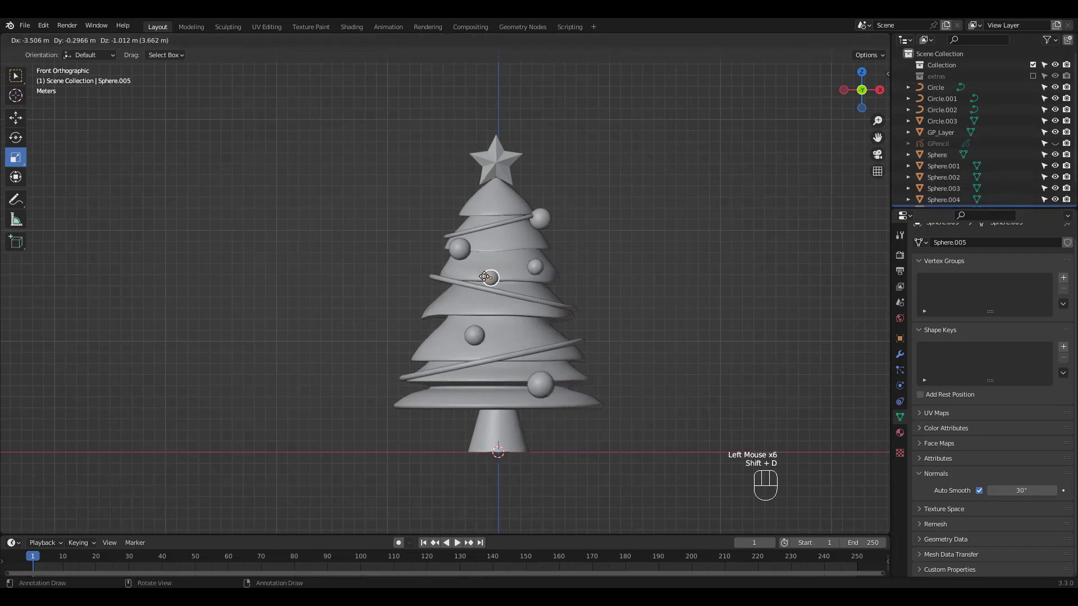
pyautogui.click(494, 274)
pyautogui.hotkey('shift', 'd')
pyautogui.click(431, 339)
pyautogui.hotkey('shift', 'd')
pyautogui.click(515, 184)
pyautogui.press('s')
pyautogui.click(516, 207)
pyautogui.click(629, 224)
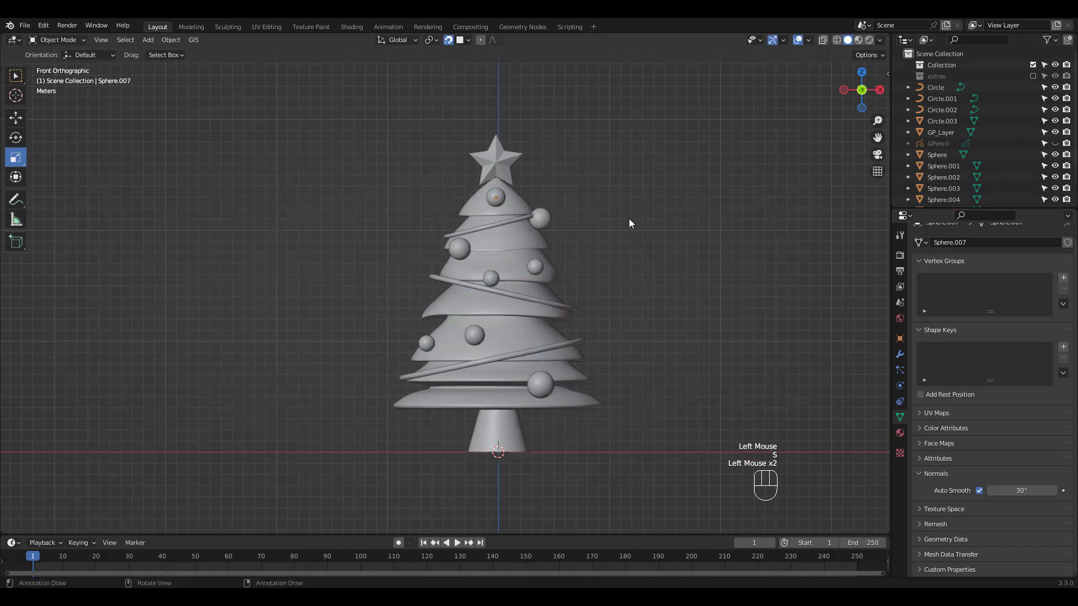
pyautogui.moveTo(615, 233)
pyautogui.mouseDown(button='middle')
pyautogui.moveTo(616, 320)
pyautogui.moveTo(457, 214)
pyautogui.moveTo(537, 250)
pyautogui.mouseUp(button='middle')
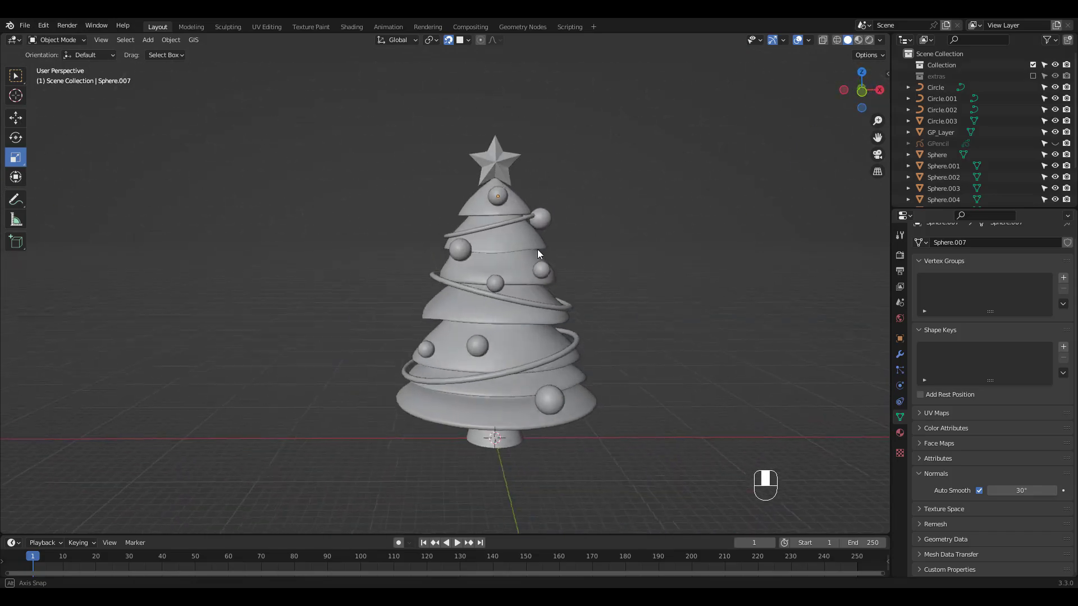